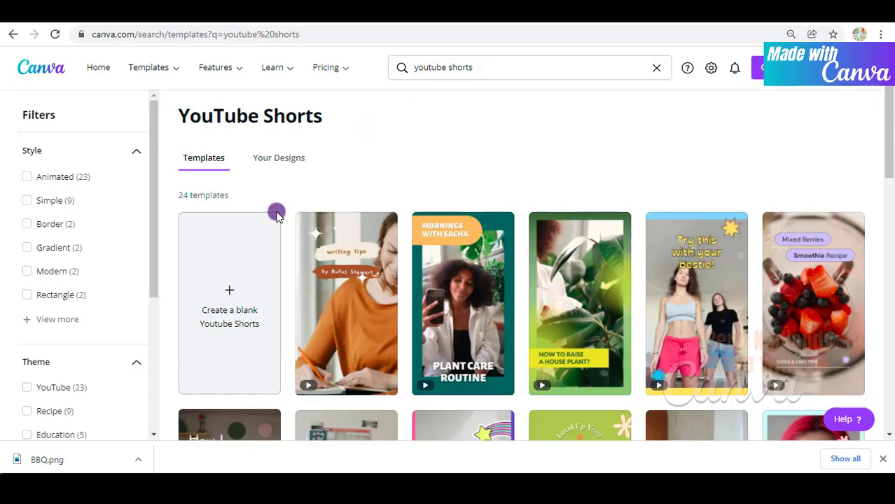
# Create a blank YouTube Shorts mobile video design and add a 'BBQ' heading
pyautogui.click(276, 214)
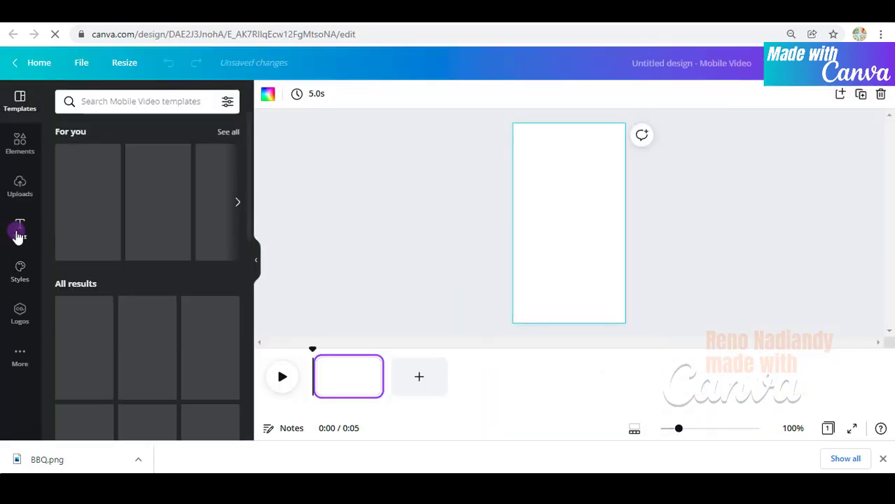
pyautogui.click(19, 231)
pyautogui.click(125, 156)
pyautogui.write('BBQ')
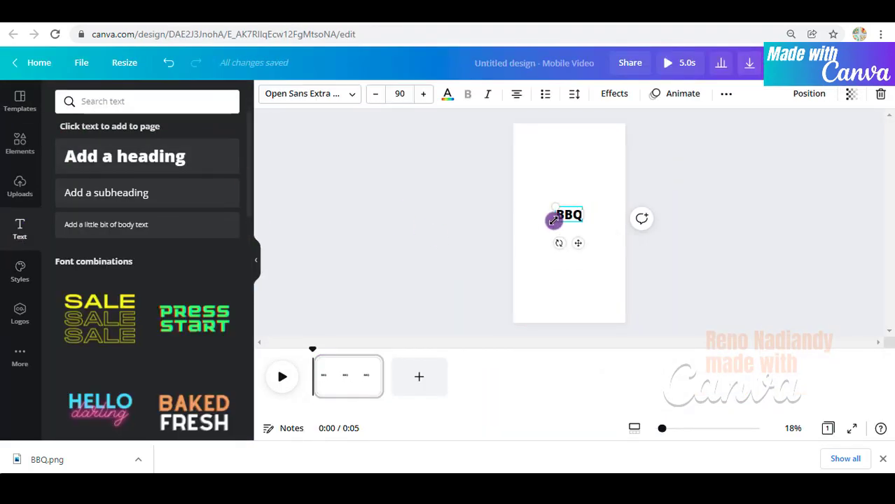
# Set the BBQ heading to TT Milks Casual Pie Base, enlarge it and centre it
pyautogui.click(321, 97)
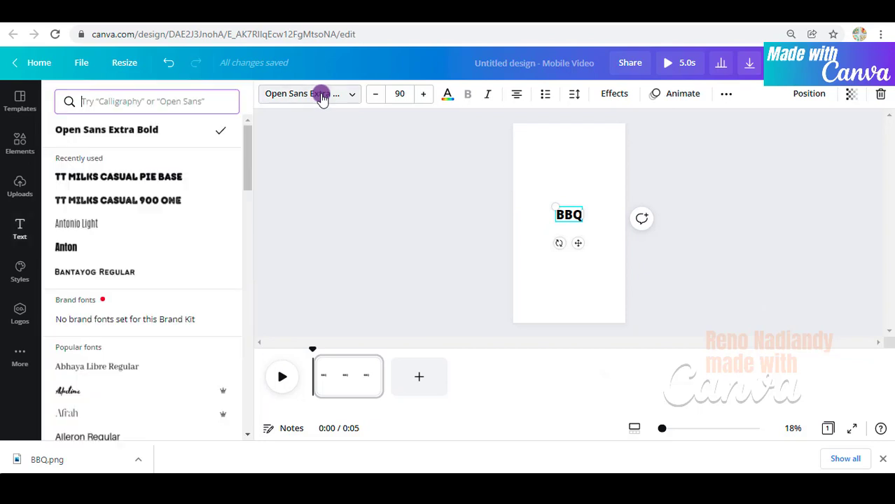
pyautogui.click(169, 177)
pyautogui.moveTo(583, 207); pyautogui.dragTo(621, 186)
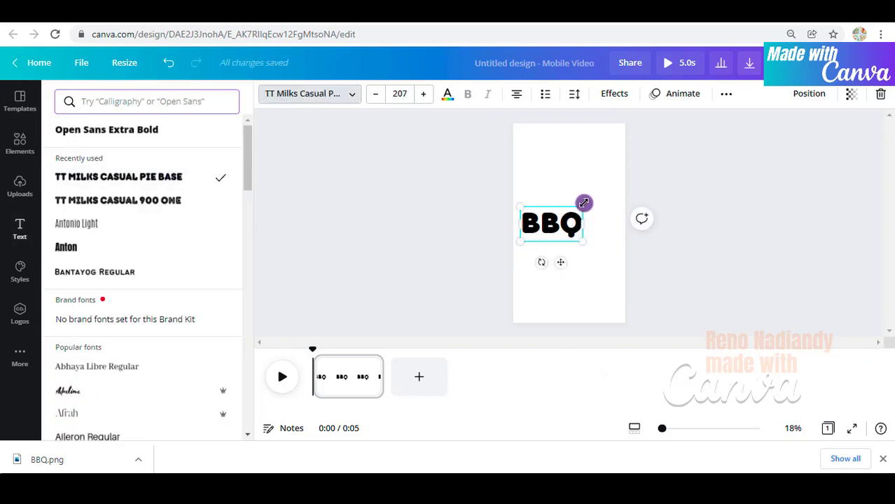
pyautogui.click(599, 238)
pyautogui.moveTo(599, 238); pyautogui.dragTo(598, 254)
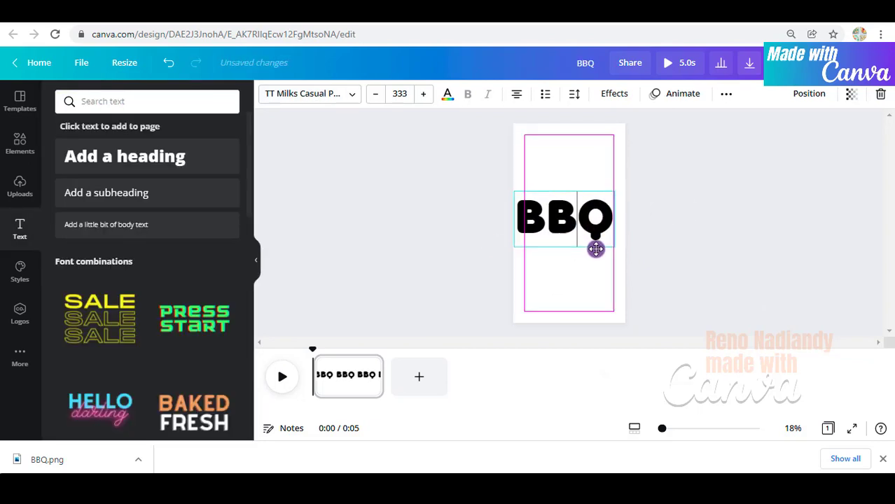
# Colour the BBQ heading white
pyautogui.doubleClick(609, 222)
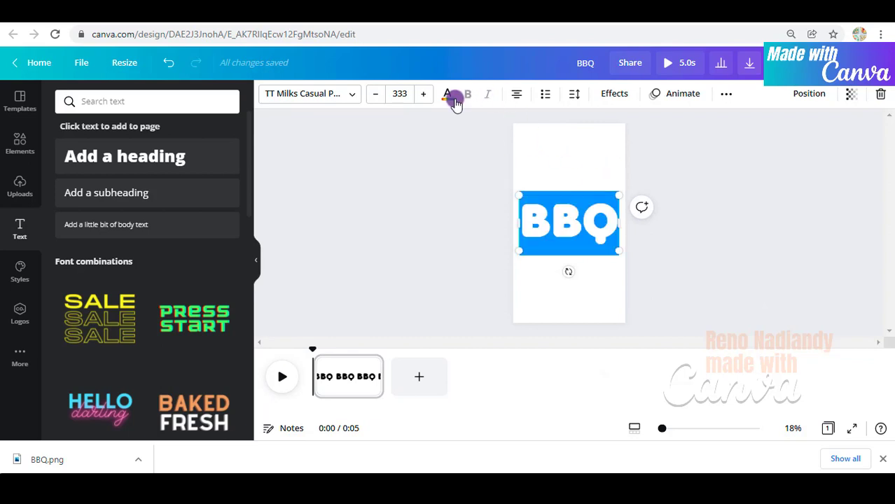
pyautogui.click(447, 93)
pyautogui.click(226, 254)
pyautogui.click(559, 148)
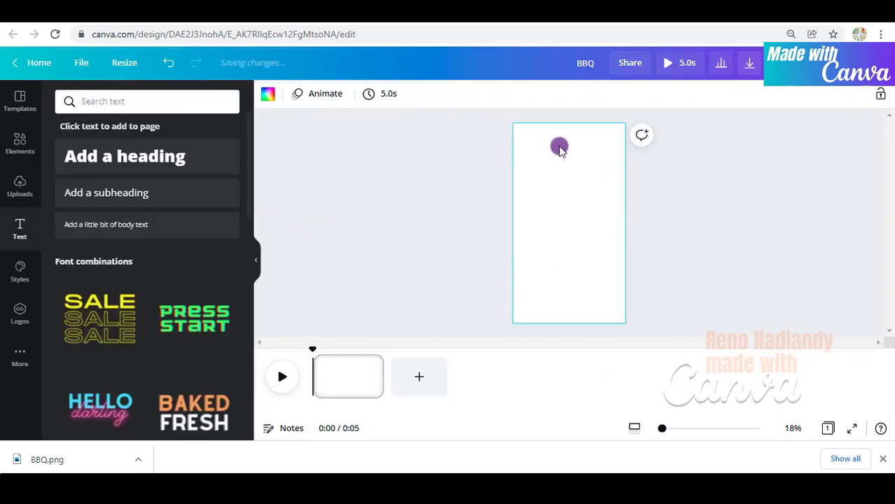
# Make the page background yellow and stretch a white square across the page top
pyautogui.click(266, 98)
pyautogui.click(158, 359)
pyautogui.click(12, 150)
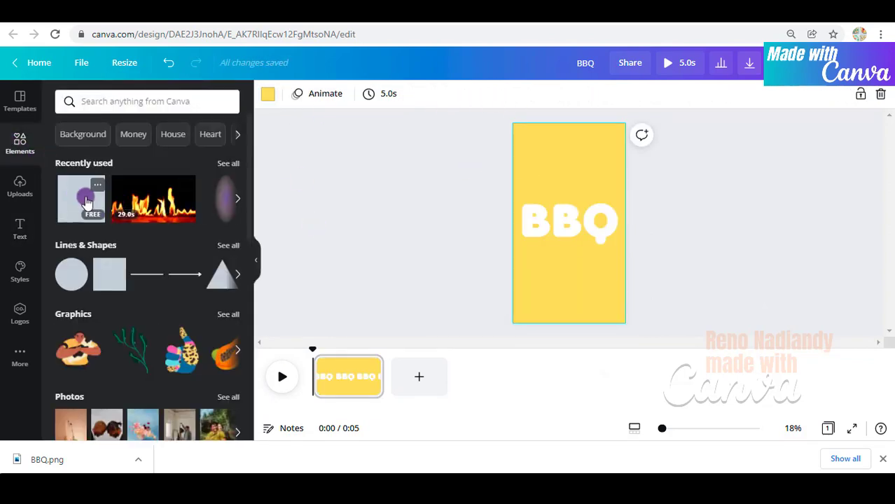
pyautogui.click(81, 199)
pyautogui.moveTo(586, 222)
pyautogui.mouseDown()
pyautogui.moveTo(563, 154)
pyautogui.moveTo(631, 156)
pyautogui.mouseUp()
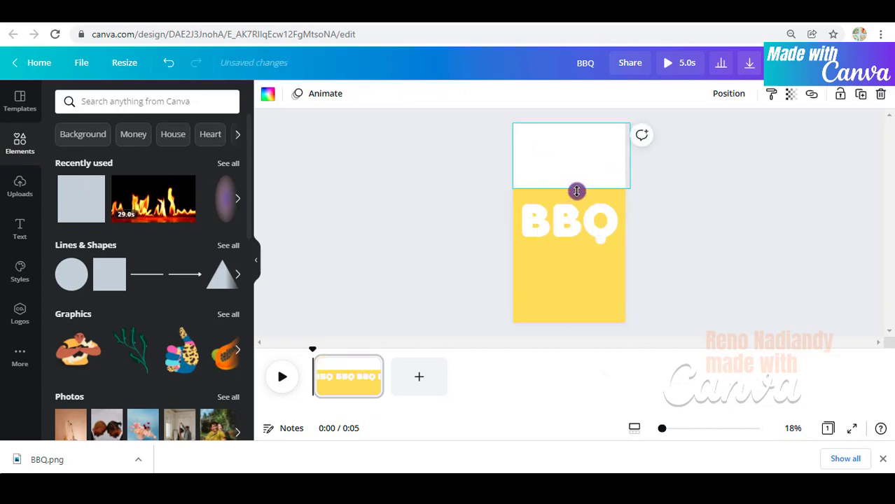
pyautogui.moveTo(573, 185); pyautogui.dragTo(578, 199)
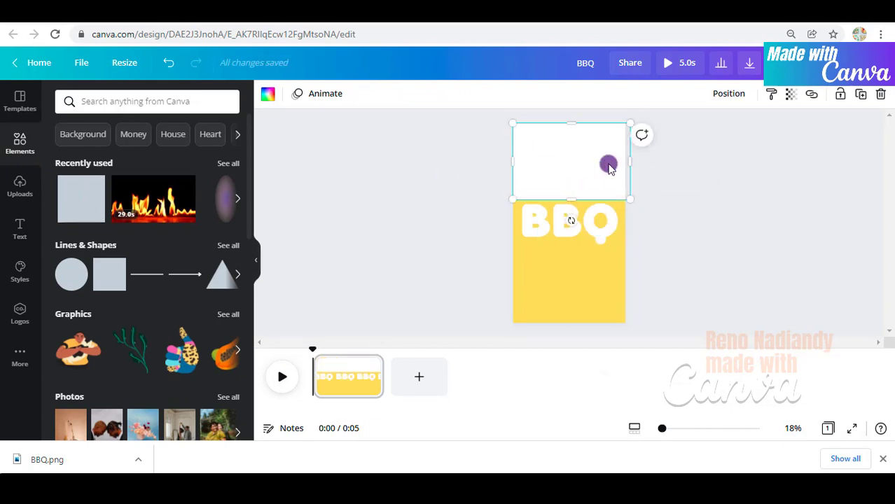
# Duplicate the white square over the bottom half and download the page as a PNG
pyautogui.hotkey('ctrl', 'd')
pyautogui.moveTo(609, 164)
pyautogui.mouseDown()
pyautogui.moveTo(602, 280)
pyautogui.moveTo(700, 210)
pyautogui.moveTo(473, 245)
pyautogui.mouseUp()
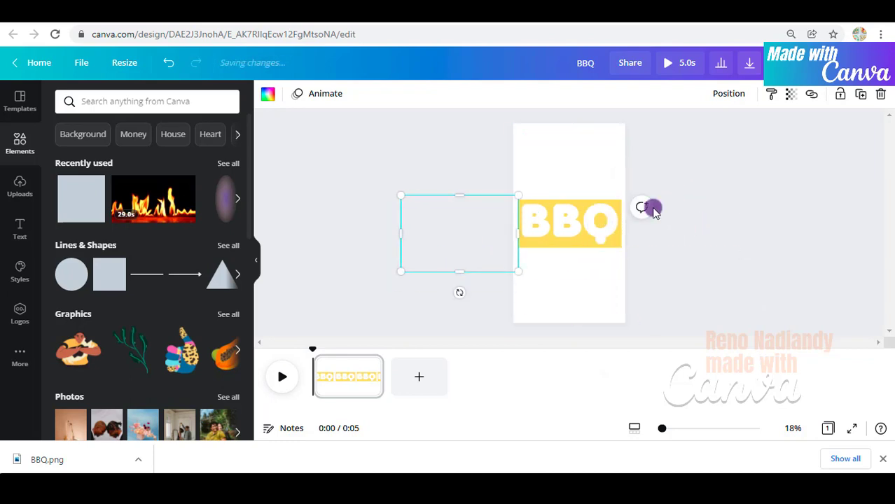
pyautogui.click(718, 240)
pyautogui.click(749, 62)
pyautogui.click(793, 295)
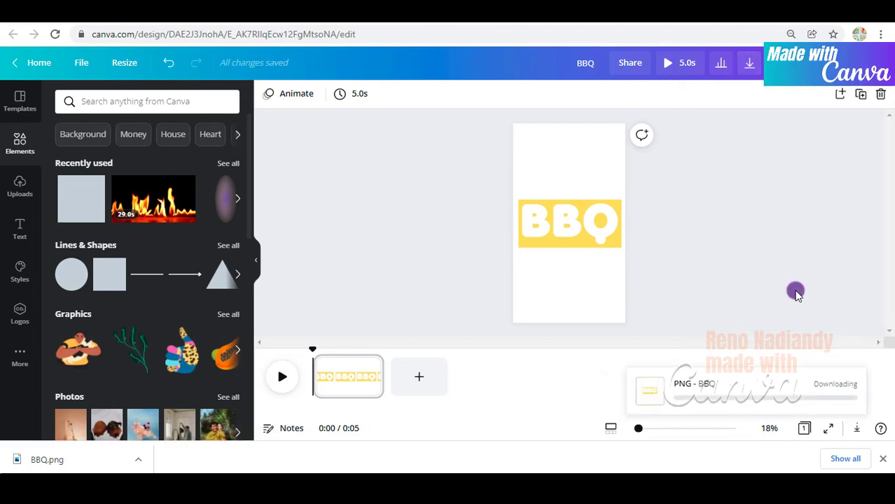
# Delete everything on the page and make the background light grey
pyautogui.hotkey('ctrl', 'a')
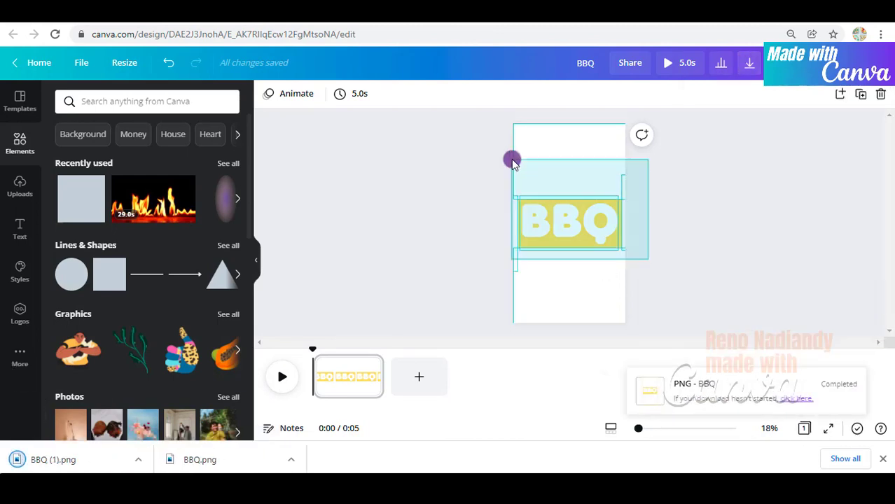
pyautogui.rightClick(560, 169)
pyautogui.click(599, 229)
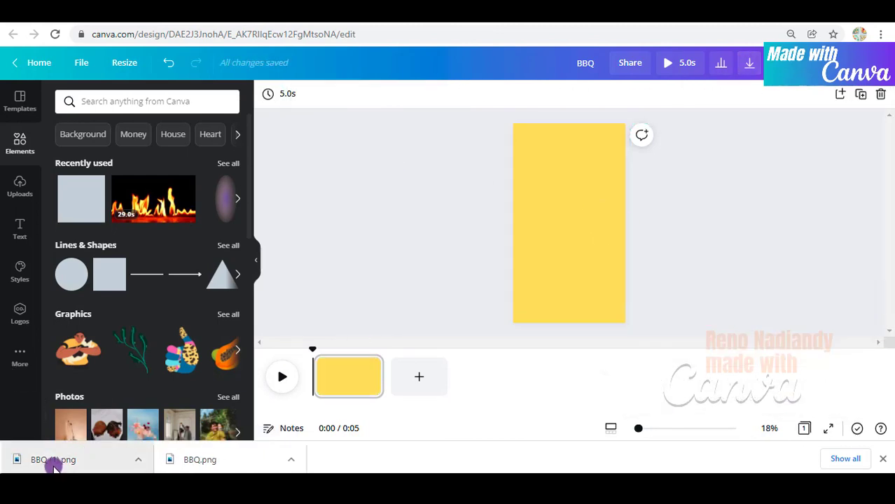
pyautogui.click(268, 101)
pyautogui.click(192, 254)
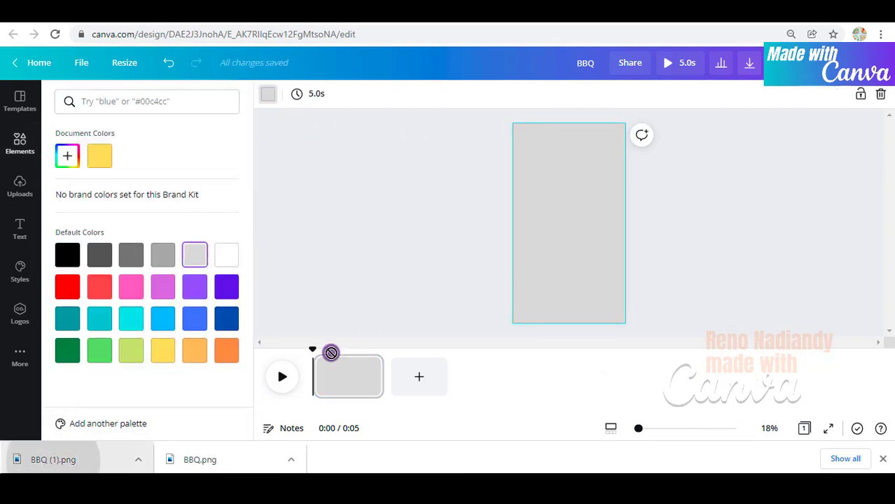
# Place the downloaded BBQ (1).png on the page and remove its white background
pyautogui.moveTo(53, 459); pyautogui.dragTo(560, 221)
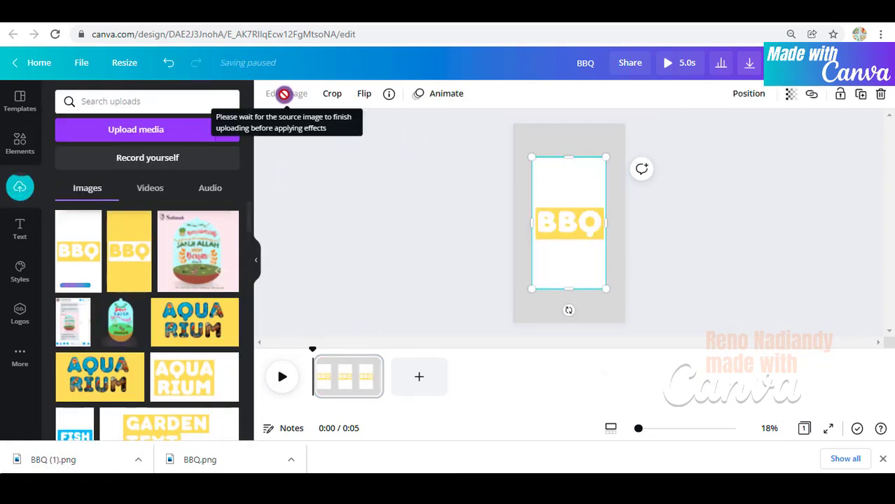
pyautogui.click(283, 95)
pyautogui.click(154, 213)
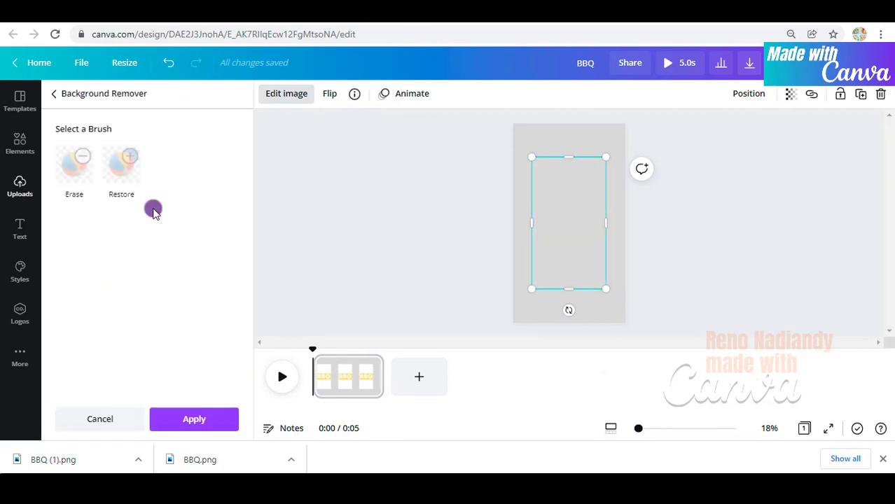
pyautogui.moveTo(574, 288)
pyautogui.mouseDown()
pyautogui.moveTo(573, 256)
pyautogui.moveTo(517, 261)
pyautogui.mouseUp()
pyautogui.click(168, 419)
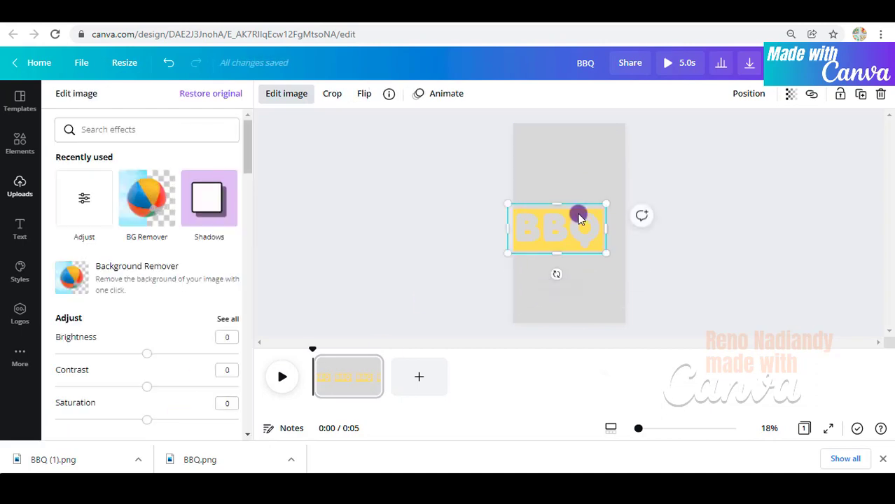
# Zoom to 43%, then enlarge the BBQ image past the page width and centre it
pyautogui.moveTo(607, 205); pyautogui.dragTo(629, 193)
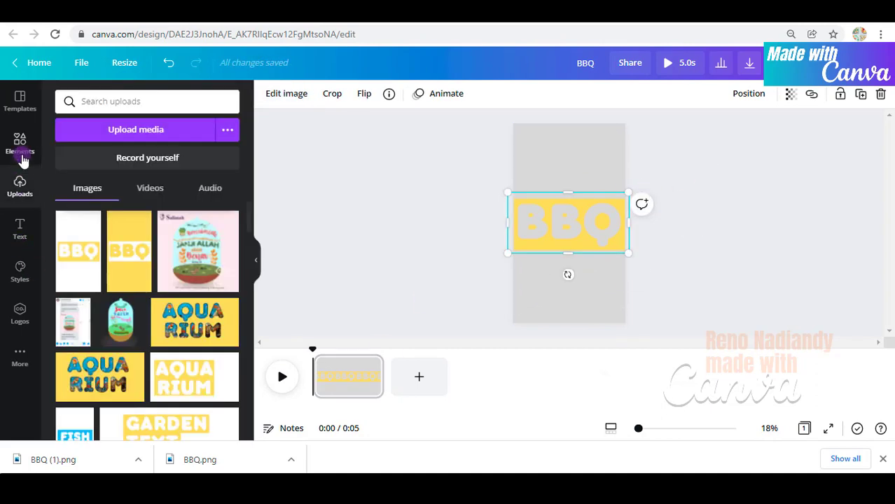
pyautogui.moveTo(541, 229); pyautogui.dragTo(585, 252)
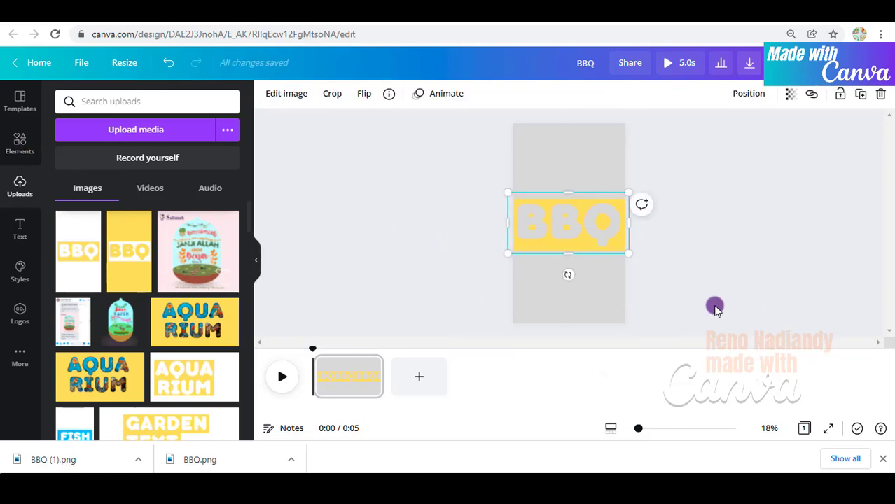
pyautogui.moveTo(637, 432); pyautogui.dragTo(645, 433)
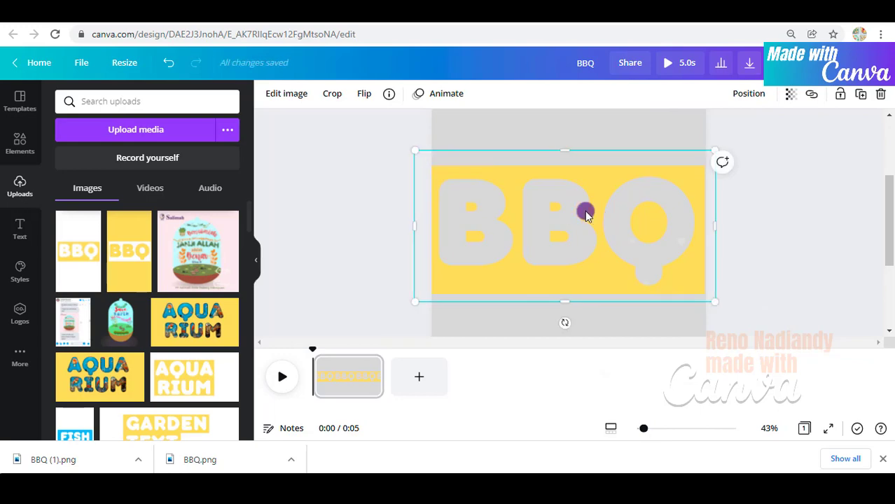
pyautogui.moveTo(585, 210); pyautogui.dragTo(602, 178)
pyautogui.moveTo(423, 149); pyautogui.dragTo(408, 141)
pyautogui.moveTo(551, 174); pyautogui.dragTo(556, 181)
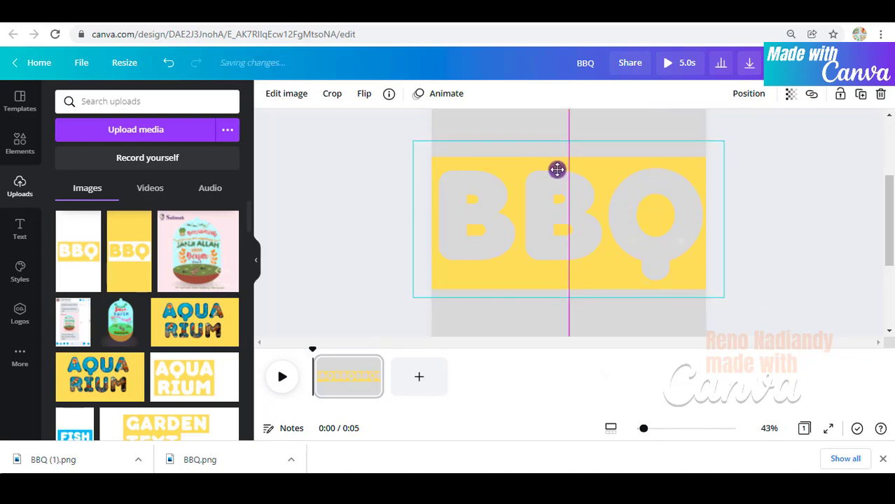
pyautogui.click(28, 140)
# Search the elements for 'chicken roasc' and show the video results
pyautogui.click(110, 98)
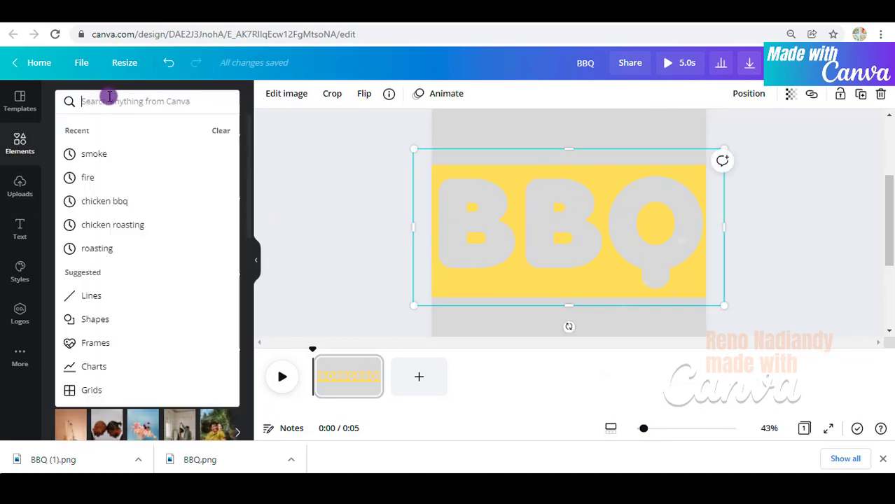
pyautogui.write('chiken roasting')
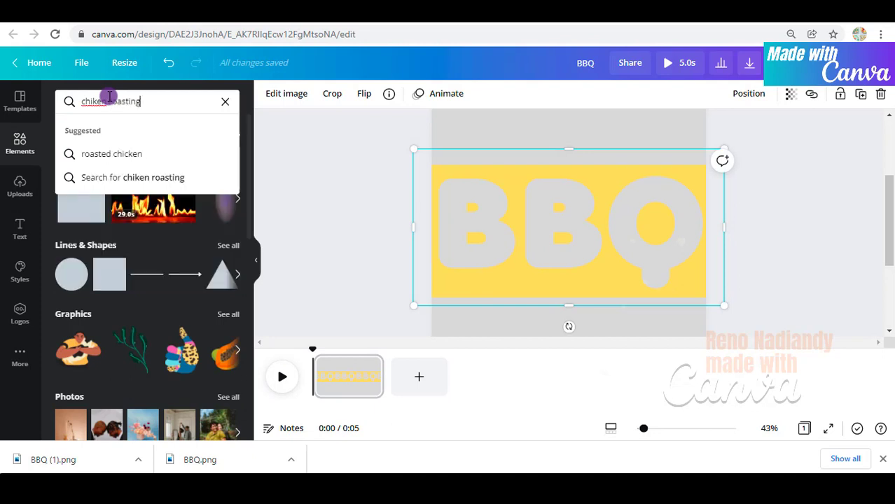
pyautogui.click(93, 102)
pyautogui.write('c')
pyautogui.press('Return')
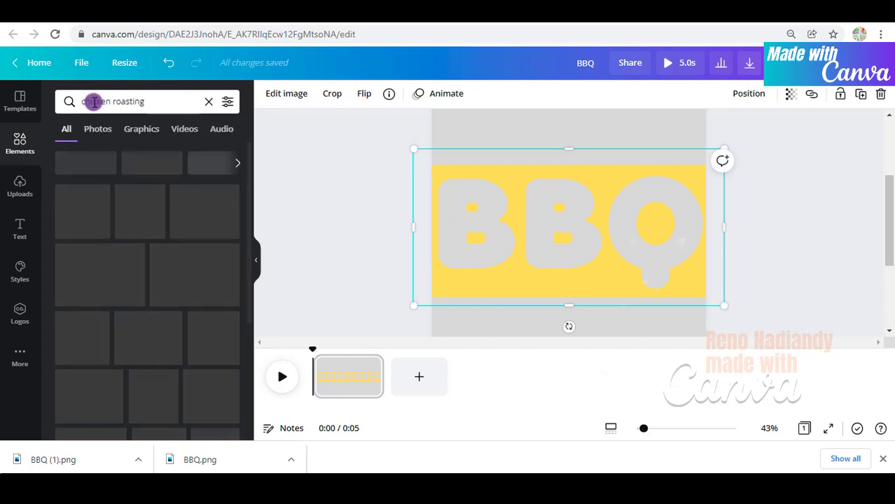
pyautogui.click(195, 133)
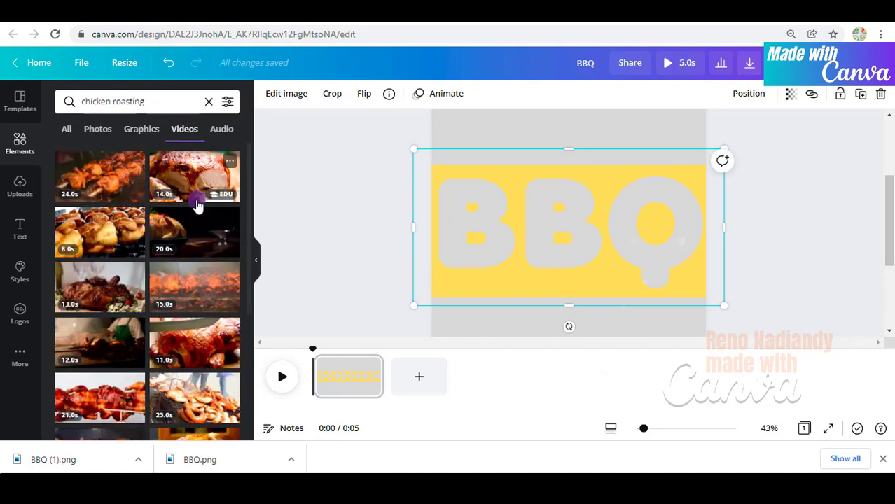
# Browse the chicken videos and add the 7.0s rotisserie chicken clip
pyautogui.scroll(-5, 175, 253)
pyautogui.scroll(-3, 175, 280)
pyautogui.scroll(-3, 186, 286)
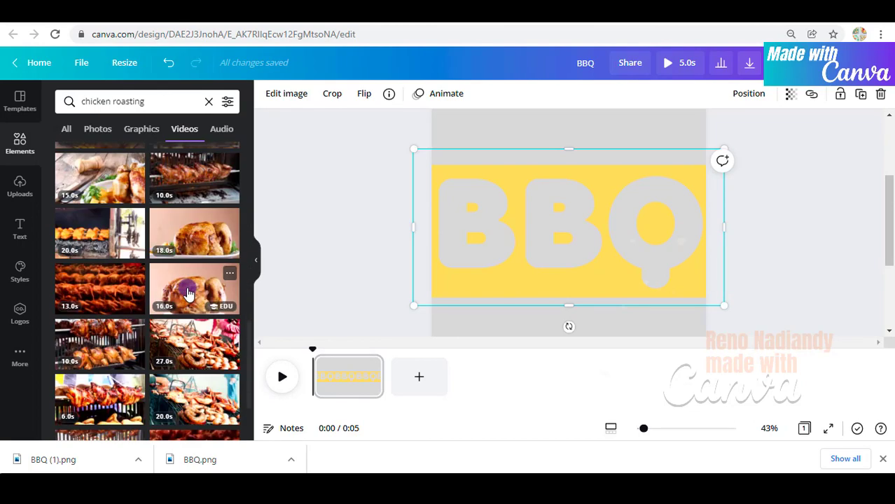
pyautogui.scroll(-3, 188, 293)
pyautogui.scroll(3, 185, 291)
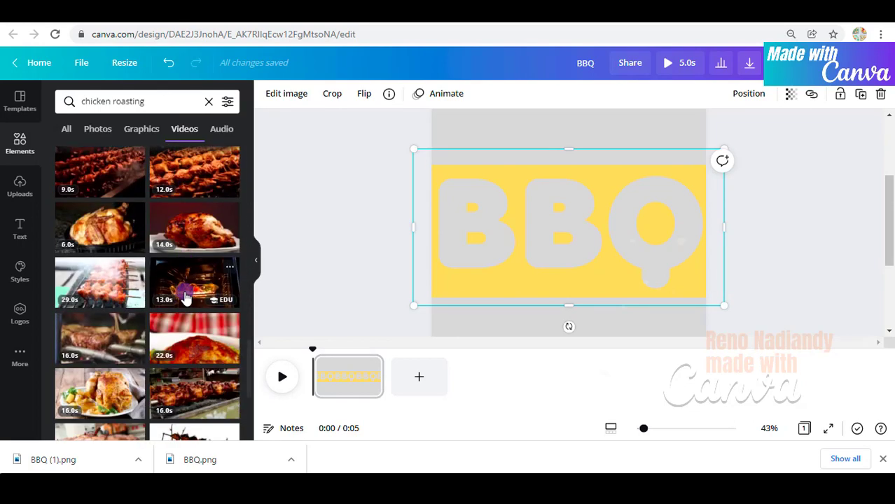
pyautogui.scroll(-2, 183, 291)
pyautogui.scroll(-2, 168, 292)
pyautogui.scroll(-2, 167, 298)
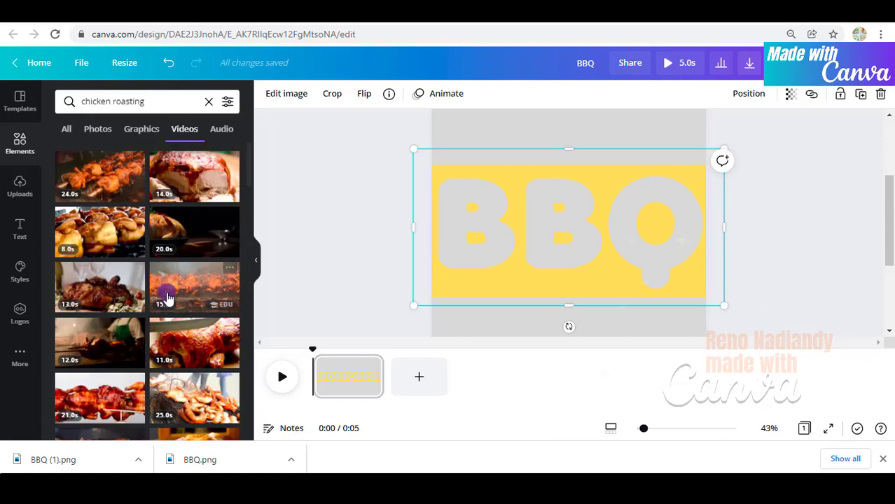
pyautogui.scroll(-2, 113, 294)
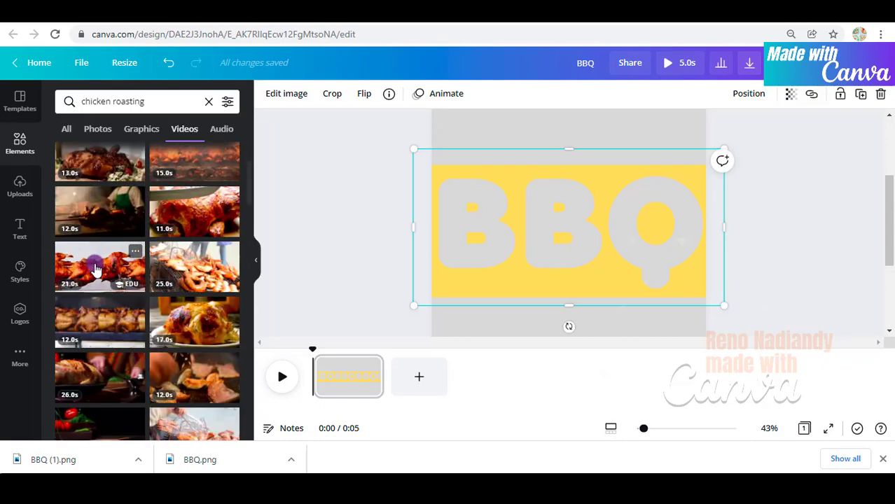
pyautogui.scroll(-2, 97, 268)
pyautogui.scroll(-2, 98, 270)
pyautogui.scroll(-2, 104, 273)
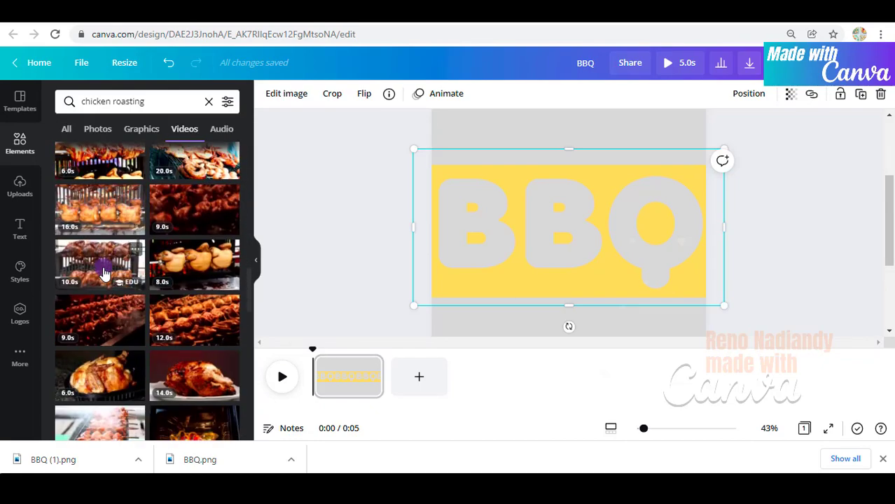
pyautogui.scroll(-2, 103, 273)
pyautogui.scroll(-2, 104, 273)
pyautogui.scroll(-2, 103, 273)
pyautogui.scroll(-2, 104, 273)
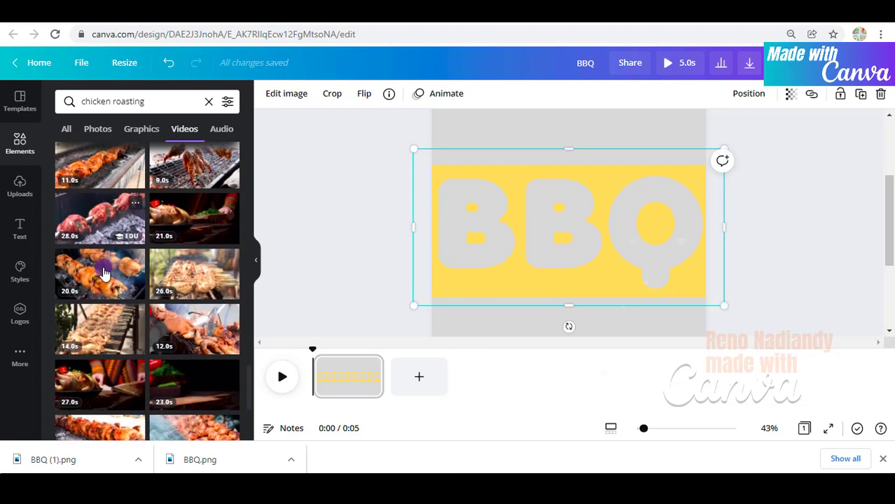
pyautogui.scroll(1, 104, 273)
pyautogui.scroll(1, 112, 259)
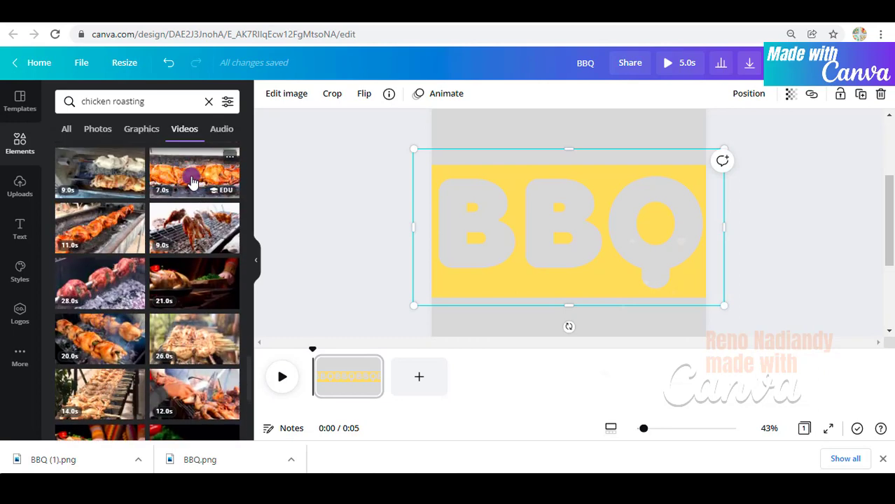
pyautogui.click(190, 180)
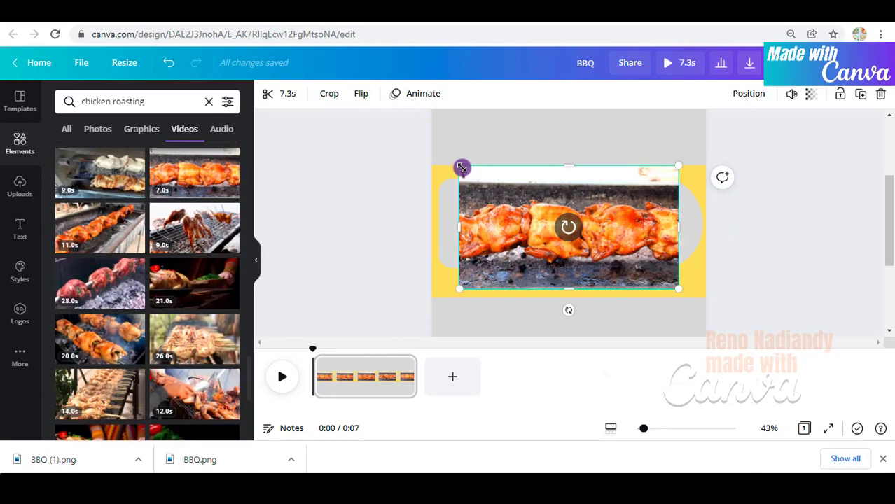
# Stretch the chicken video to full page width and send it behind the BBQ letters
pyautogui.moveTo(461, 167); pyautogui.dragTo(432, 156)
pyautogui.moveTo(679, 288); pyautogui.dragTo(708, 306)
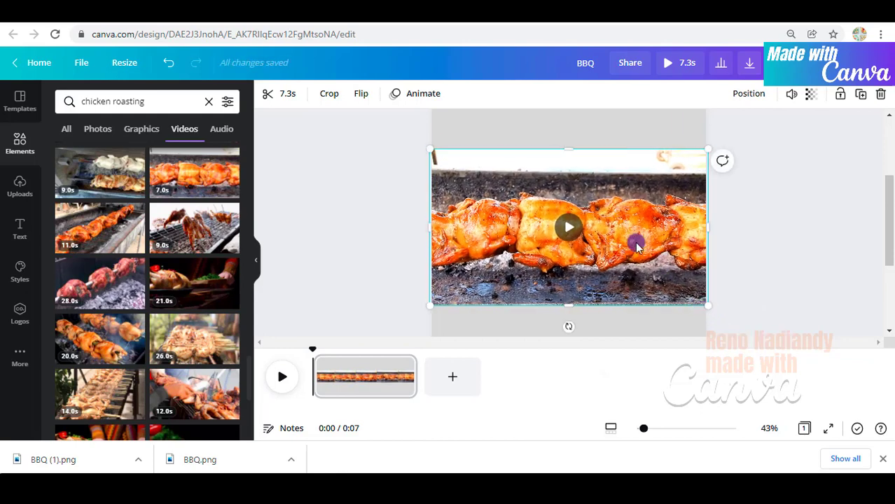
pyautogui.rightClick(636, 243)
pyautogui.click(685, 320)
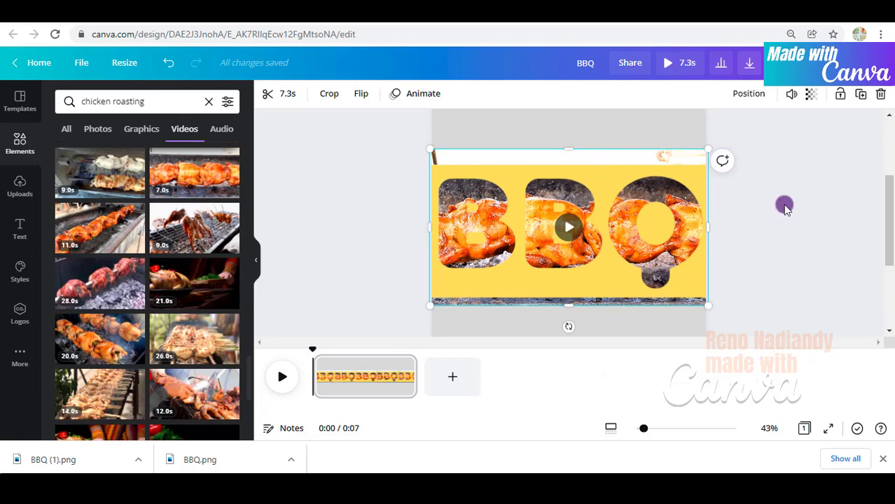
# Realign the BBQ graphic and chicken video to the page centre and preview playback
pyautogui.click(644, 171)
pyautogui.moveTo(638, 160); pyautogui.dragTo(637, 157)
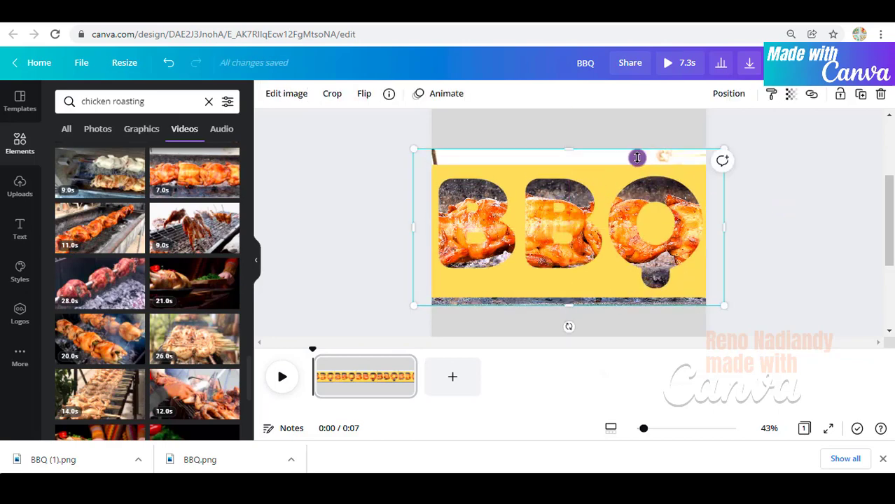
pyautogui.click(578, 155)
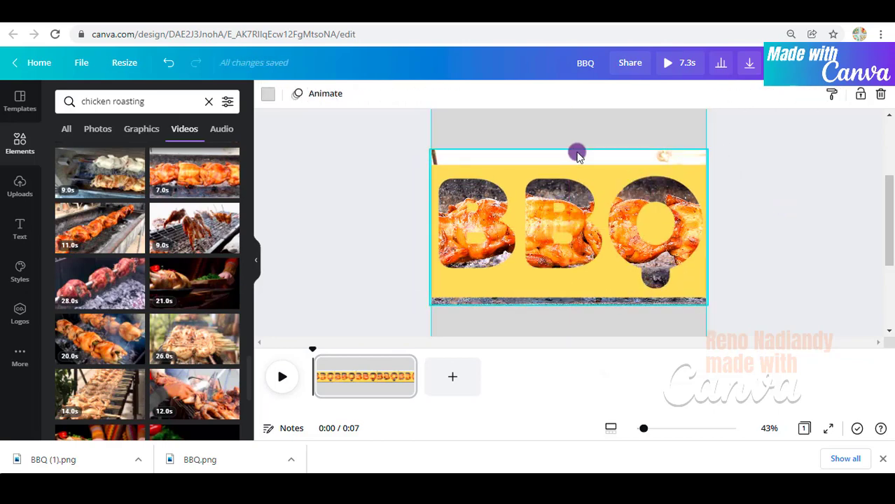
pyautogui.moveTo(577, 155); pyautogui.dragTo(582, 154)
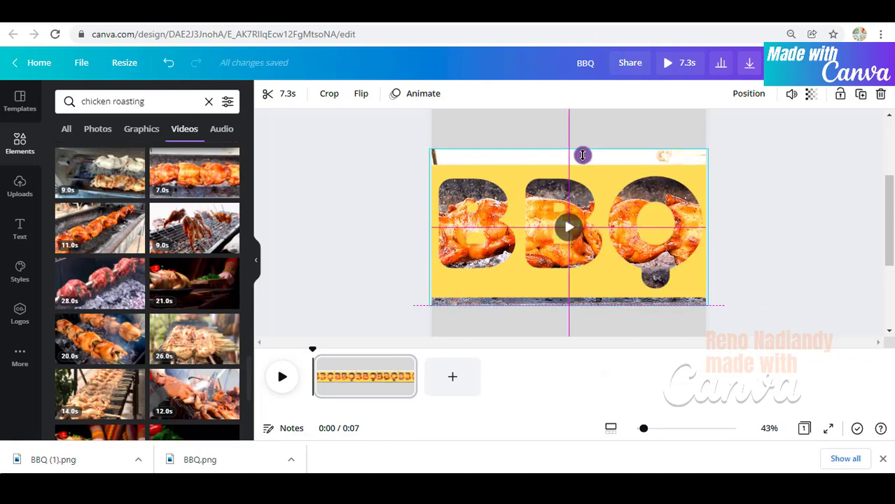
pyautogui.click(274, 383)
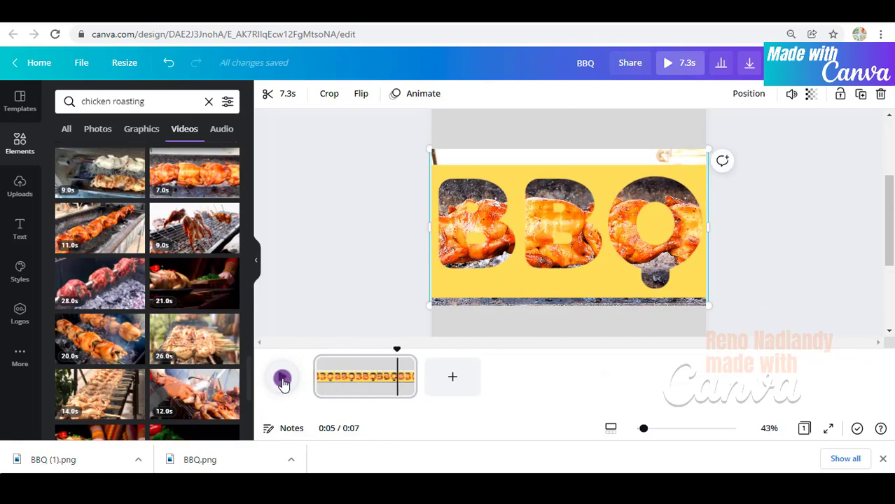
pyautogui.scroll(1, 889, 224)
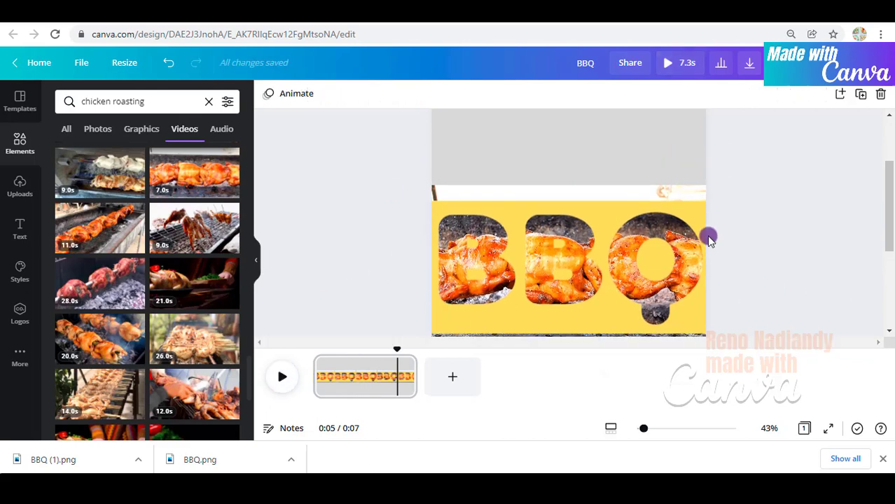
pyautogui.click(707, 234)
# Adjust the BBQ graphic to brightness -75, contrast -61, saturation -90 and tint -3
pyautogui.click(287, 94)
pyautogui.click(165, 201)
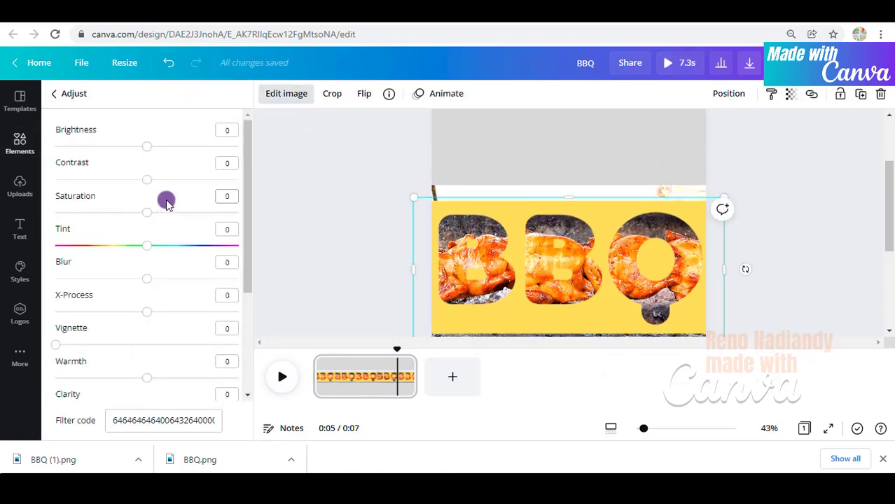
pyautogui.moveTo(147, 251); pyautogui.dragTo(218, 254)
pyautogui.moveTo(40, 256); pyautogui.dragTo(145, 257)
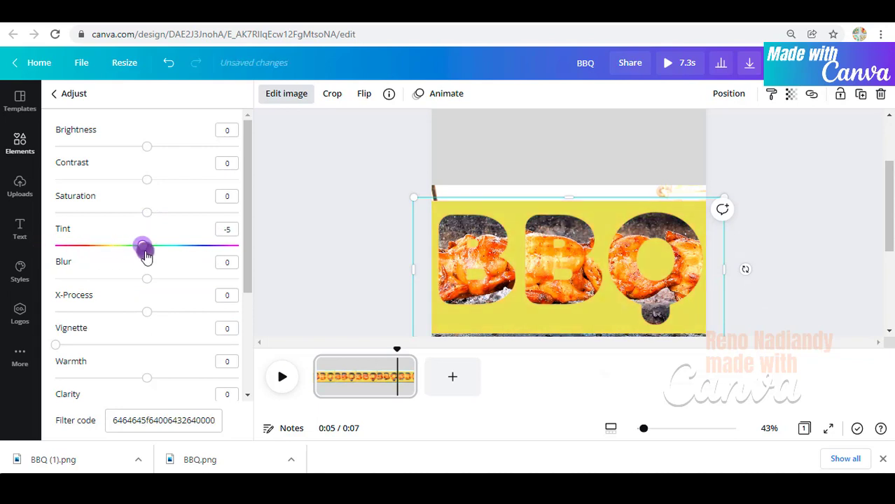
pyautogui.moveTo(147, 151)
pyautogui.mouseDown()
pyautogui.moveTo(208, 149)
pyautogui.moveTo(104, 146)
pyautogui.mouseUp()
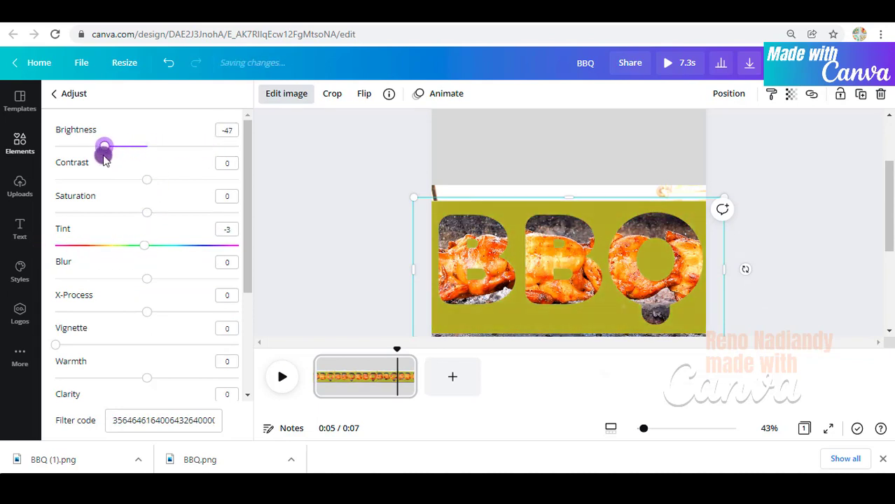
pyautogui.moveTo(147, 180)
pyautogui.mouseDown()
pyautogui.moveTo(188, 183)
pyautogui.moveTo(92, 180)
pyautogui.mouseUp()
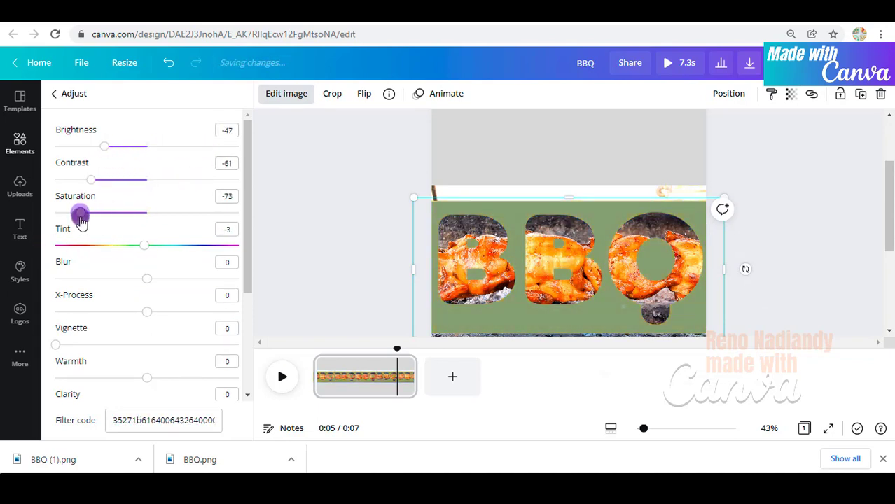
pyautogui.moveTo(104, 146); pyautogui.dragTo(73, 147)
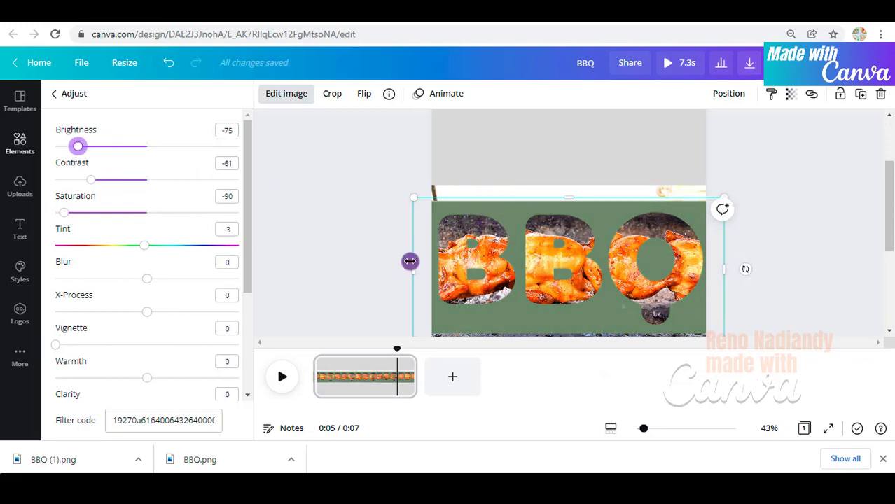
pyautogui.click(334, 272)
pyautogui.click(20, 143)
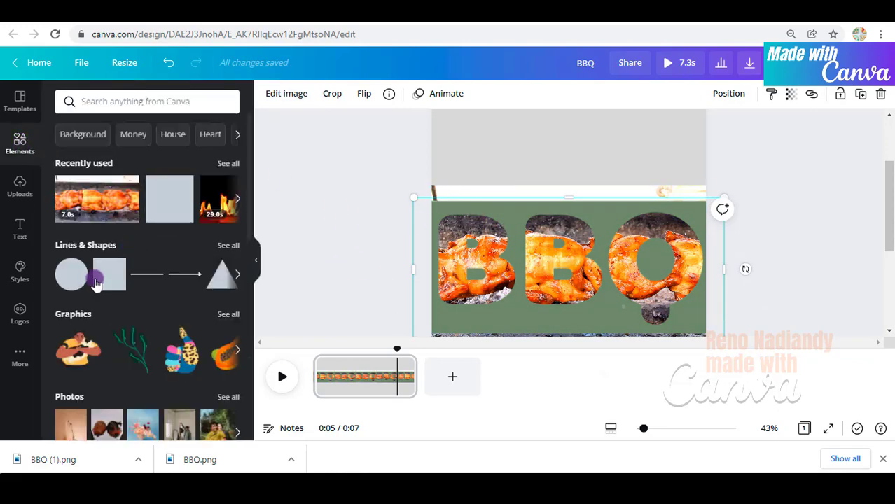
# Add a square and stretch it across the top of the page
pyautogui.click(98, 277)
pyautogui.moveTo(646, 430); pyautogui.dragTo(638, 428)
pyautogui.moveTo(567, 238); pyautogui.dragTo(531, 150)
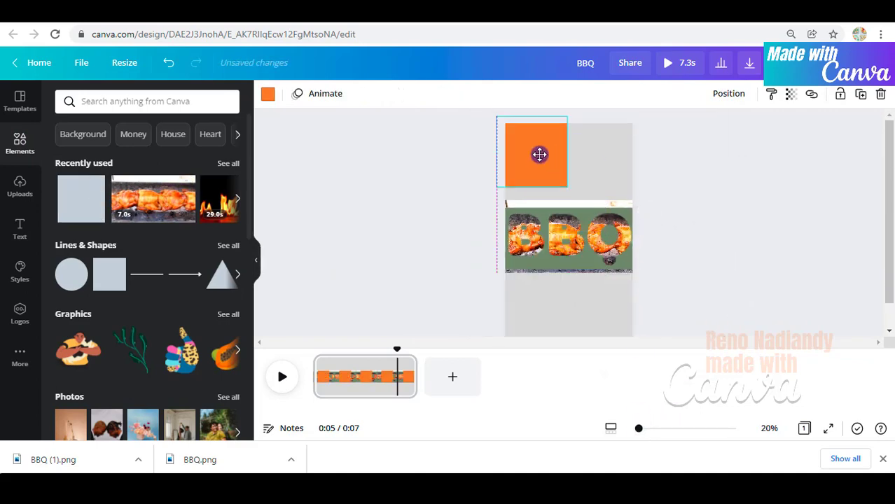
pyautogui.moveTo(567, 186)
pyautogui.mouseDown()
pyautogui.moveTo(591, 201)
pyautogui.moveTo(640, 170)
pyautogui.mouseUp()
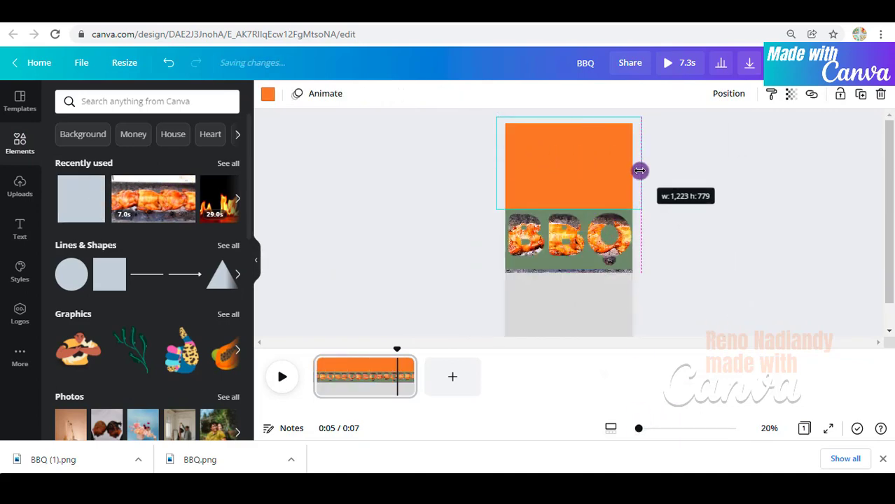
# Colour the square with the sampled BBQ green #6C8B6C and extend green over the page bottom
pyautogui.click(267, 93)
pyautogui.click(68, 156)
pyautogui.click(216, 282)
pyautogui.click(581, 259)
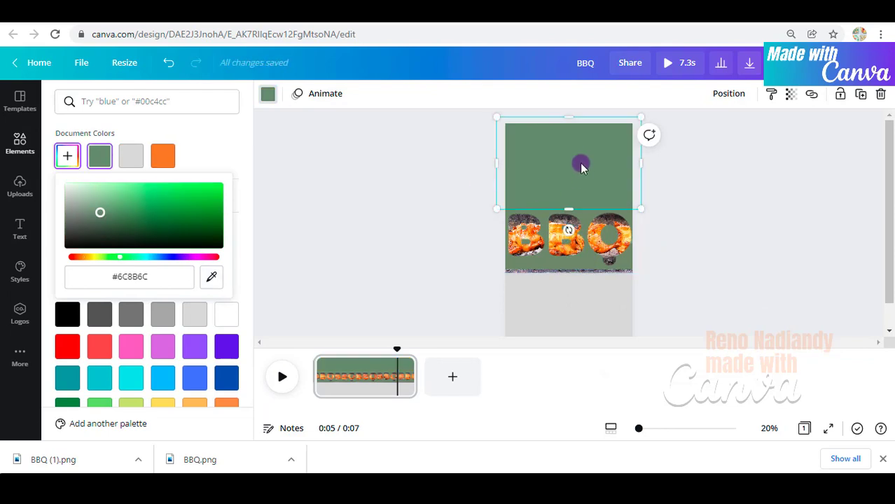
pyautogui.click(582, 161)
pyautogui.moveTo(581, 159); pyautogui.dragTo(588, 295)
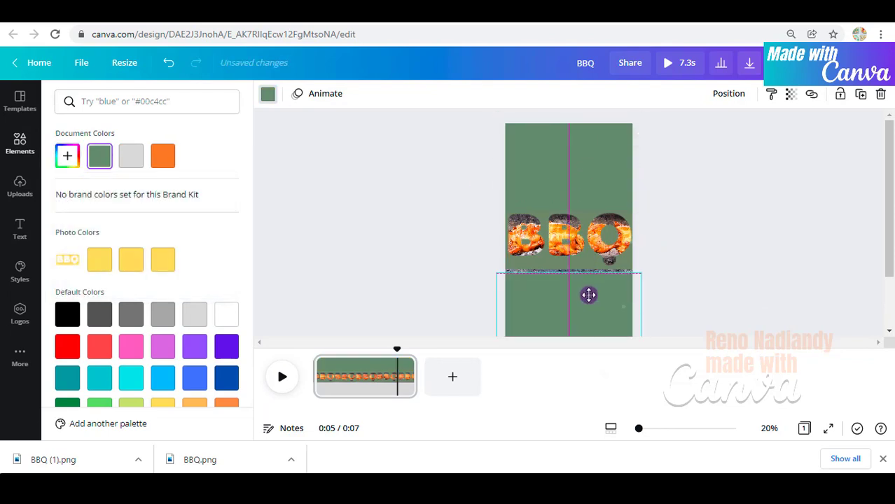
pyautogui.click(723, 242)
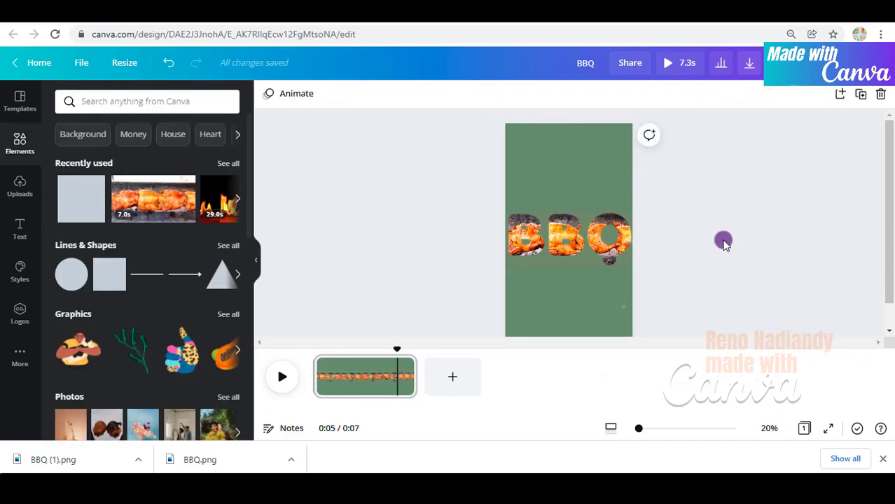
pyautogui.click(594, 239)
pyautogui.click(295, 96)
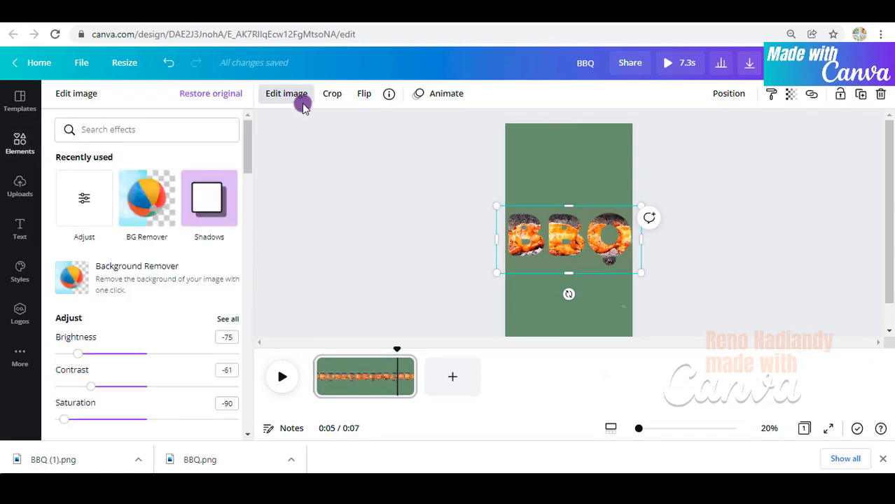
# Raise the BBQ letters' brightness to 100 and contrast to 98 with saturation 100
pyautogui.click(97, 206)
pyautogui.moveTo(77, 147); pyautogui.dragTo(257, 152)
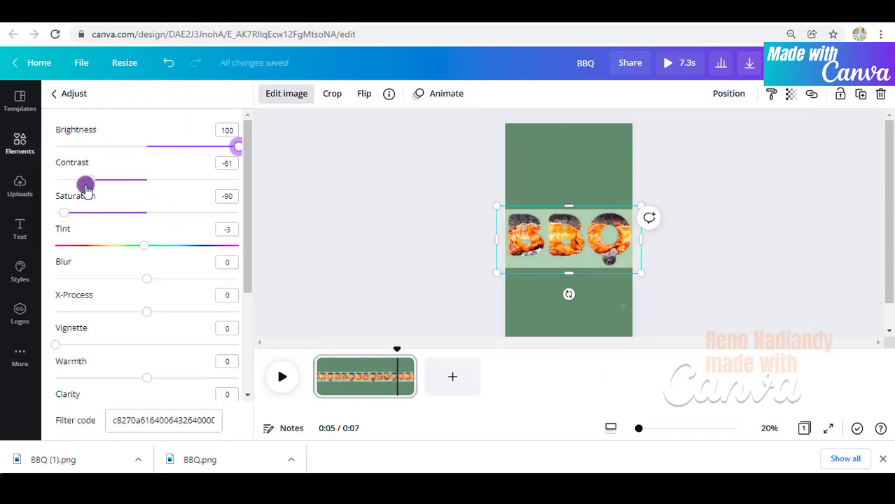
pyautogui.moveTo(86, 186); pyautogui.dragTo(238, 182)
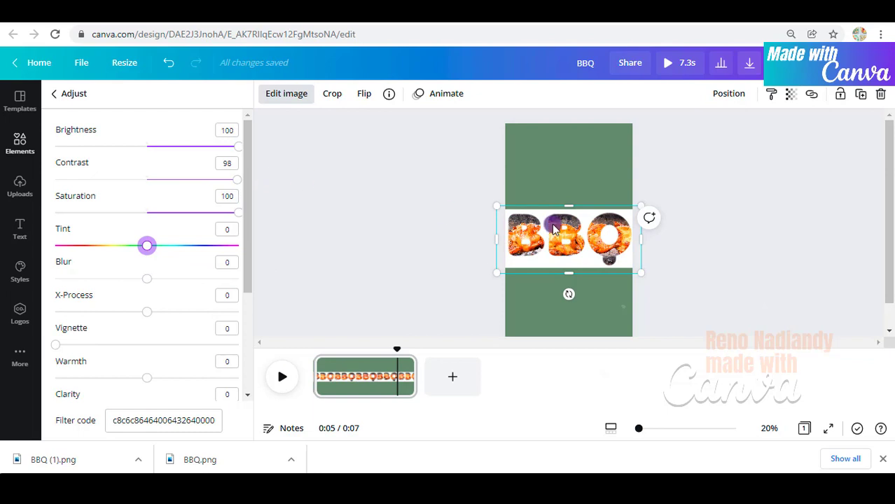
# Turn the green bands above and below the letters white using the eyedropper
pyautogui.click(553, 168)
pyautogui.click(267, 93)
pyautogui.click(67, 156)
pyautogui.click(212, 276)
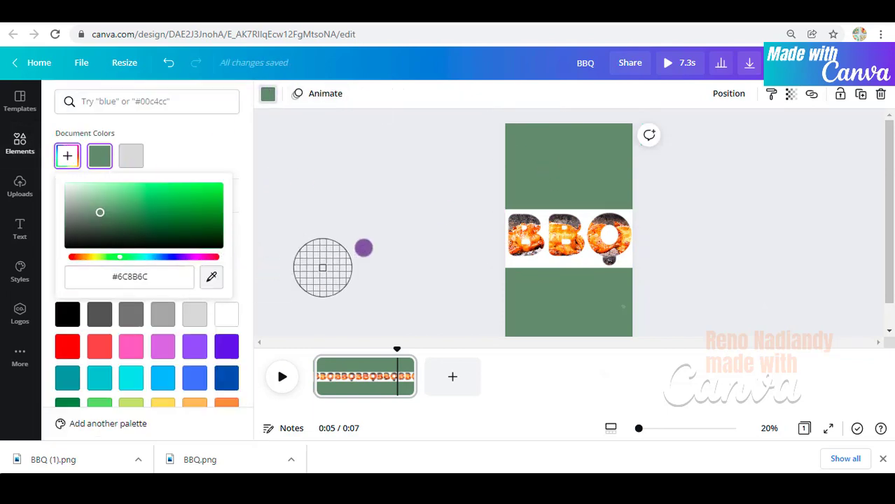
pyautogui.click(553, 210)
pyautogui.click(529, 304)
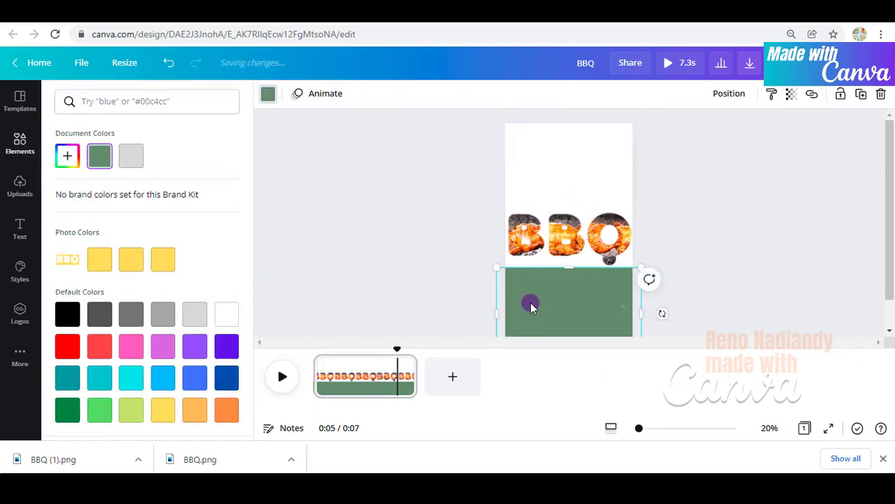
pyautogui.click(68, 159)
pyautogui.click(212, 276)
pyautogui.click(813, 196)
pyautogui.click(717, 224)
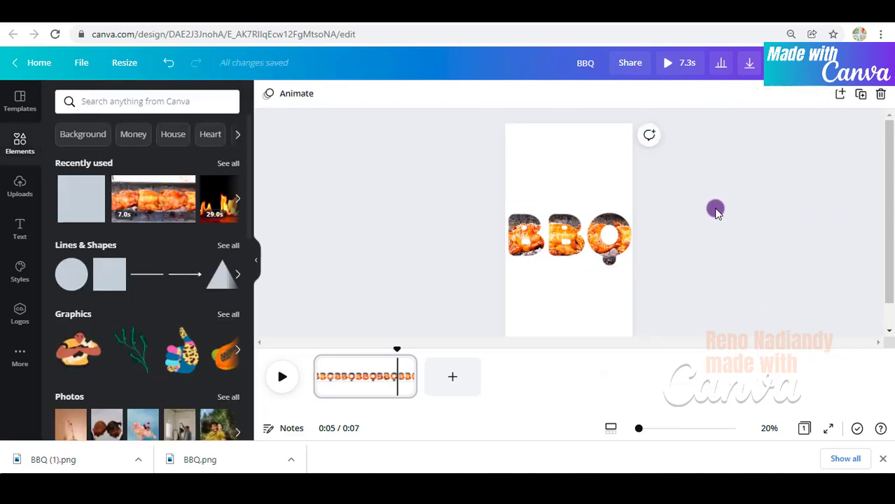
# Search Elements for 'fire' and add a flame graphic, shrunk and placed lower left
pyautogui.click(92, 102)
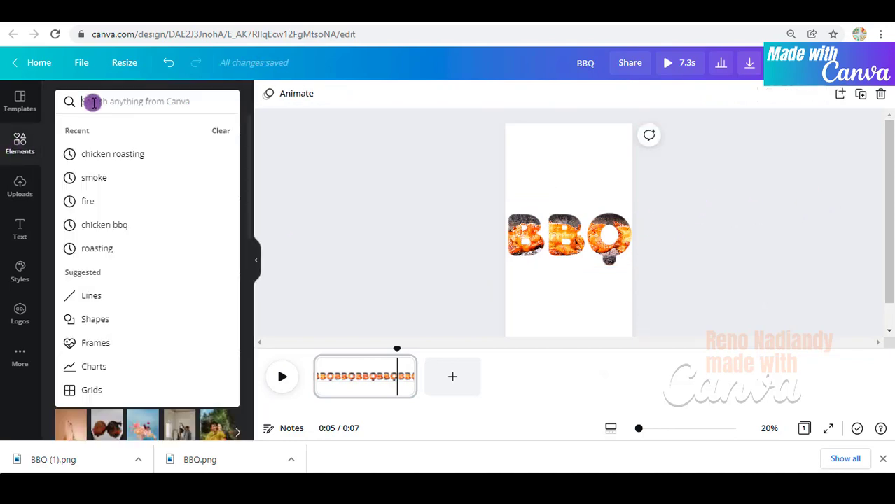
pyautogui.write('fire')
pyautogui.press('Return')
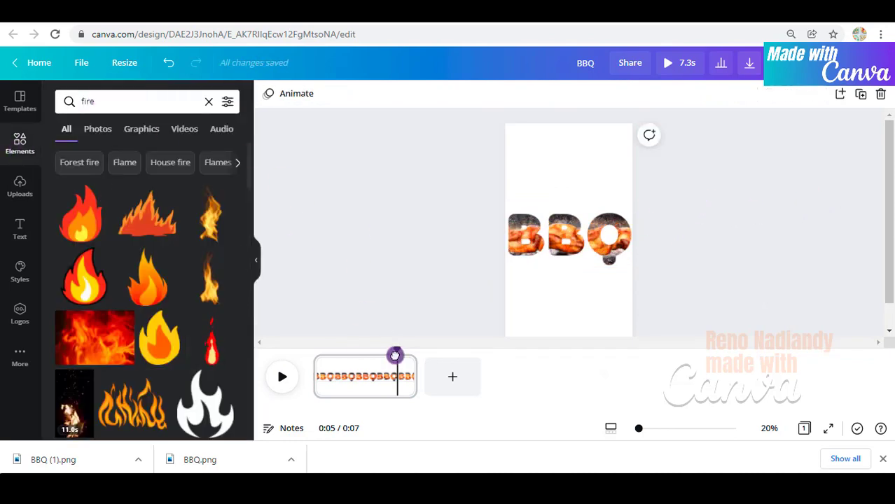
pyautogui.moveTo(397, 350); pyautogui.dragTo(312, 350)
pyautogui.scroll(-1, 160, 300)
pyautogui.scroll(-2, 198, 299)
pyautogui.scroll(-3, 198, 300)
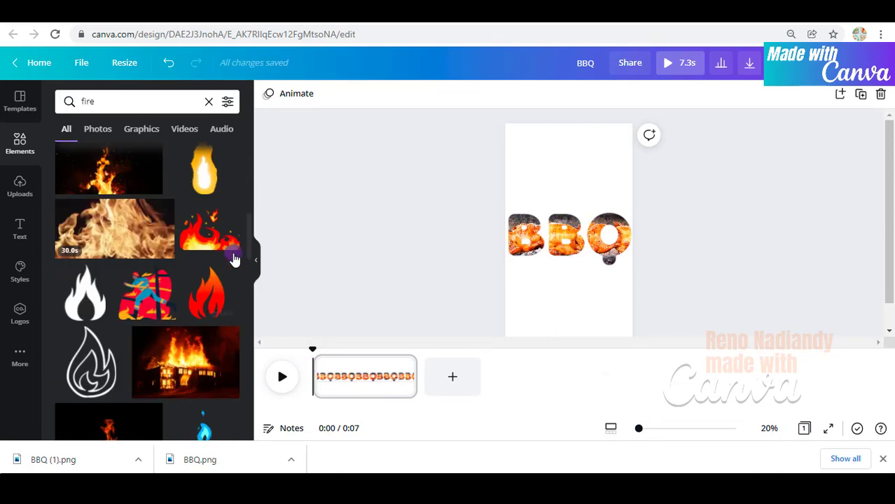
pyautogui.scroll(-3, 231, 255)
pyautogui.scroll(-3, 216, 264)
pyautogui.click(141, 130)
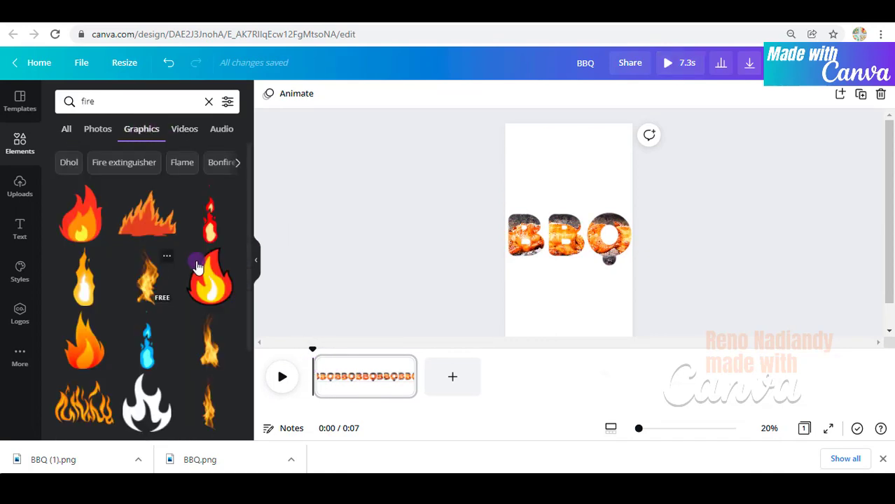
pyautogui.click(82, 292)
pyautogui.moveTo(615, 155)
pyautogui.mouseDown()
pyautogui.moveTo(593, 205)
pyautogui.moveTo(606, 320)
pyautogui.mouseUp()
# Add a campfire graphic, bring it forward, and centre it beneath the BBQ letters
pyautogui.scroll(-1, 728, 239)
pyautogui.moveTo(524, 299); pyautogui.dragTo(524, 269)
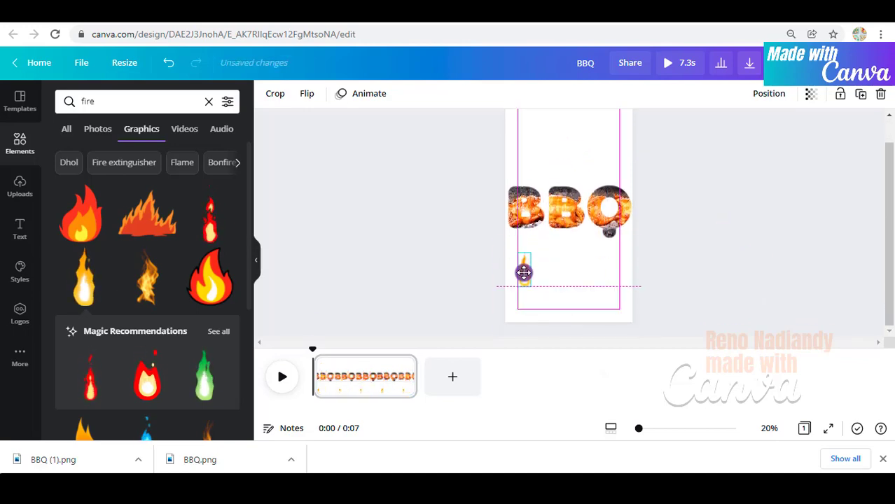
pyautogui.scroll(-3, 186, 320)
pyautogui.scroll(-3, 185, 320)
pyautogui.scroll(-3, 184, 314)
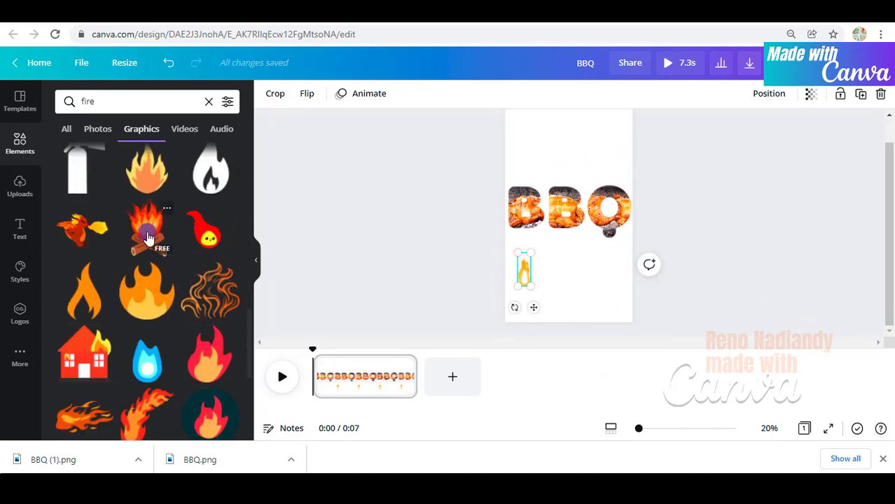
pyautogui.click(148, 228)
pyautogui.moveTo(560, 210)
pyautogui.mouseDown()
pyautogui.moveTo(557, 281)
pyautogui.moveTo(539, 287)
pyautogui.mouseUp()
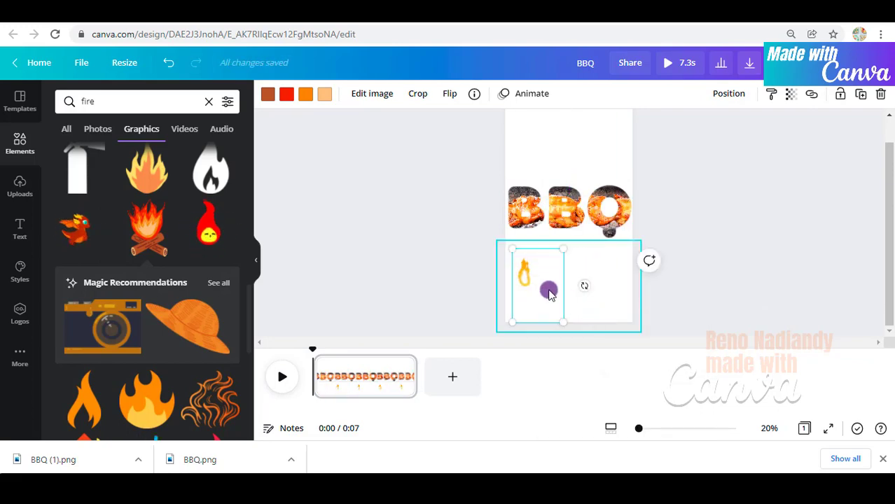
pyautogui.rightClick(550, 292)
pyautogui.click(597, 304)
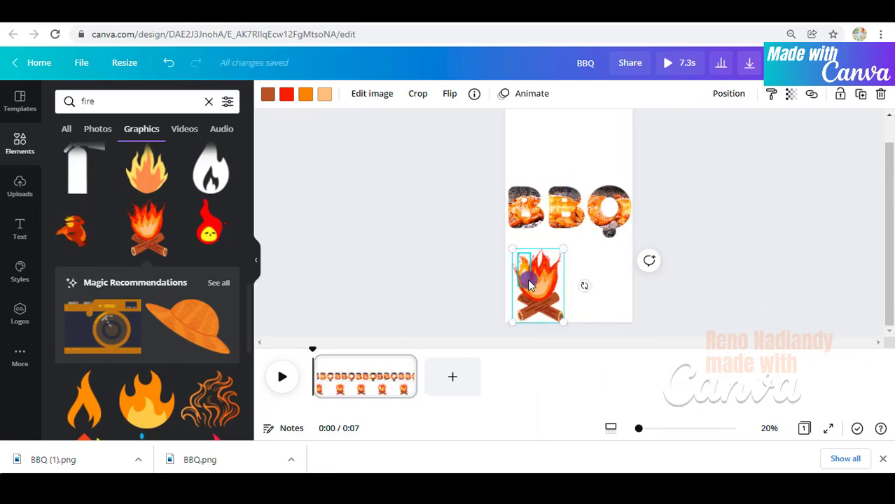
pyautogui.moveTo(554, 292)
pyautogui.mouseDown()
pyautogui.moveTo(572, 293)
pyautogui.moveTo(563, 290)
pyautogui.mouseUp()
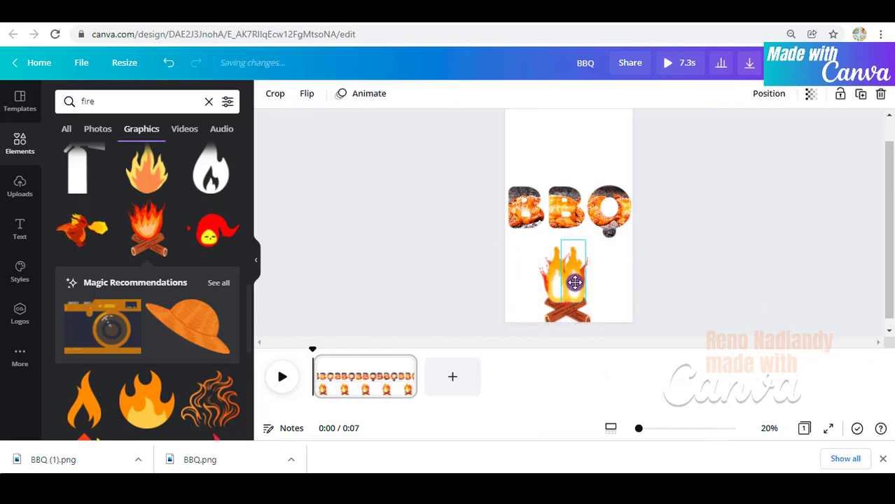
# Reposition the flame so it sits on the campfire logs
pyautogui.click(699, 280)
pyautogui.click(573, 296)
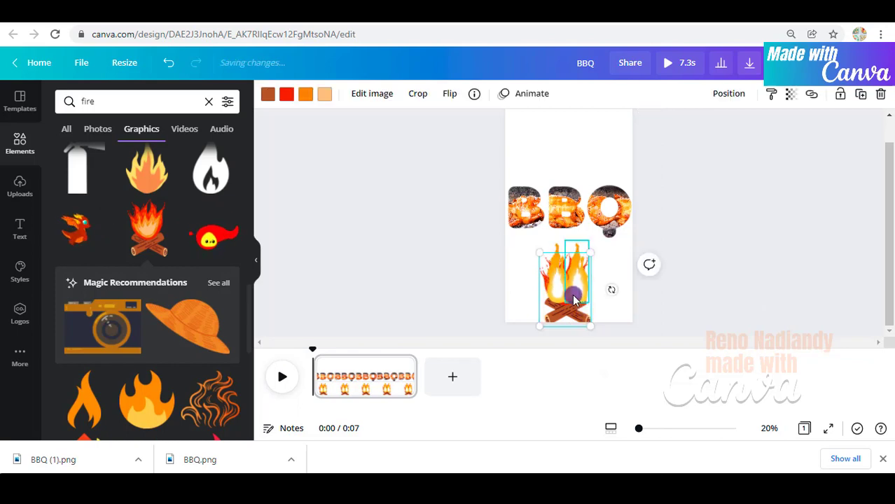
pyautogui.click(585, 284)
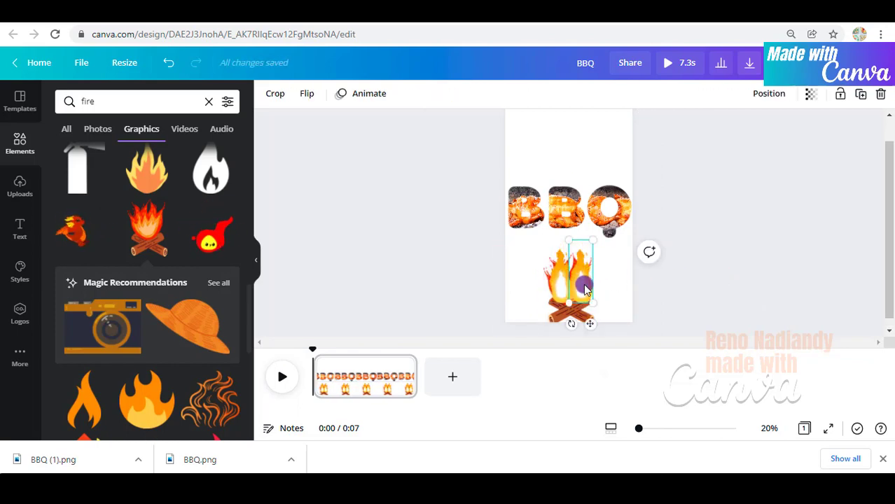
pyautogui.moveTo(586, 299); pyautogui.dragTo(569, 277)
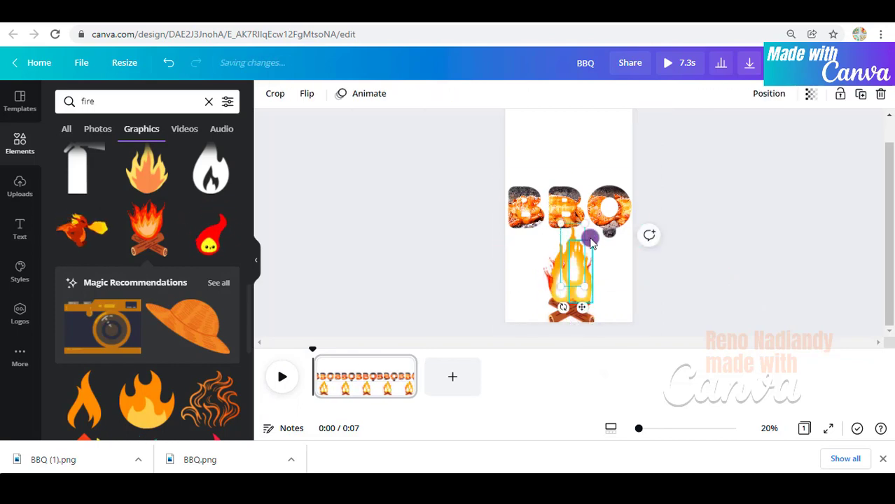
pyautogui.click(709, 262)
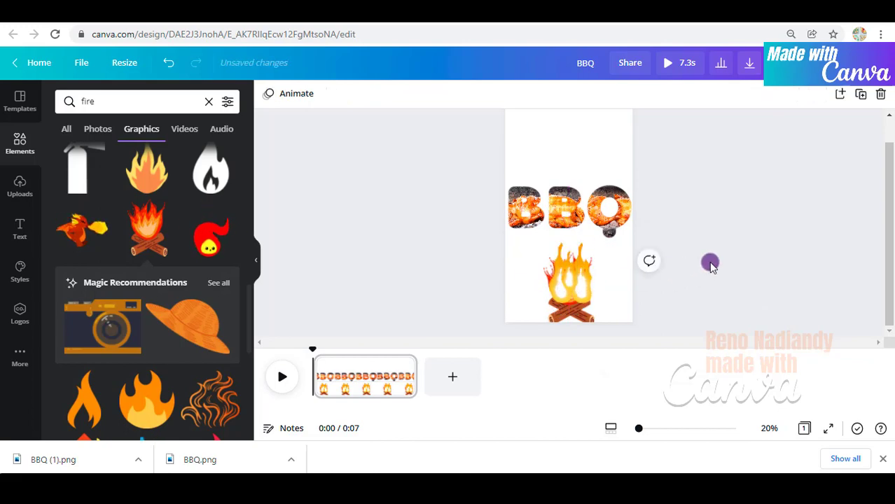
pyautogui.moveTo(570, 289); pyautogui.dragTo(571, 306)
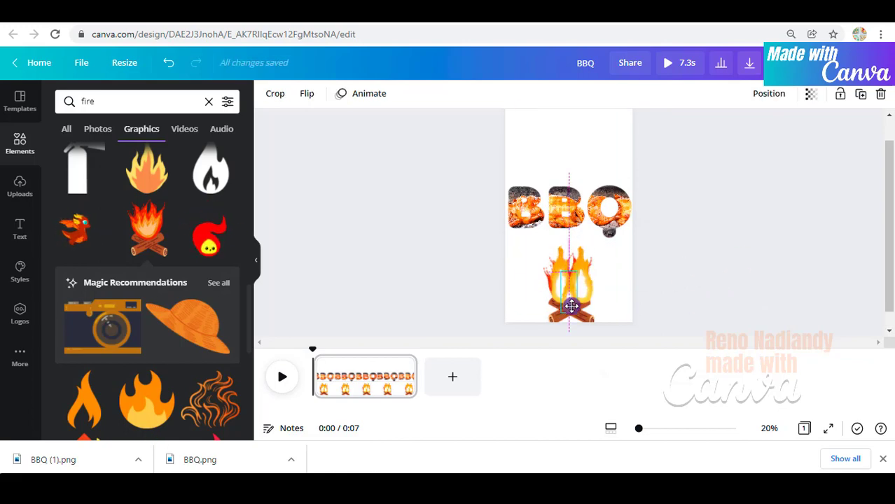
pyautogui.click(723, 280)
pyautogui.click(67, 101)
# Search Elements for 'smoke' and discard the first smoke graphic added
pyautogui.write('smoke')
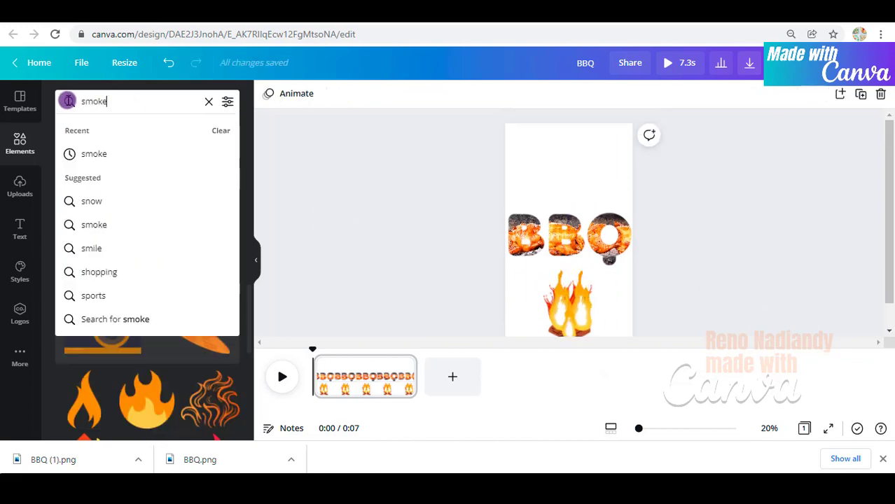
pyautogui.press('Return')
pyautogui.click(186, 294)
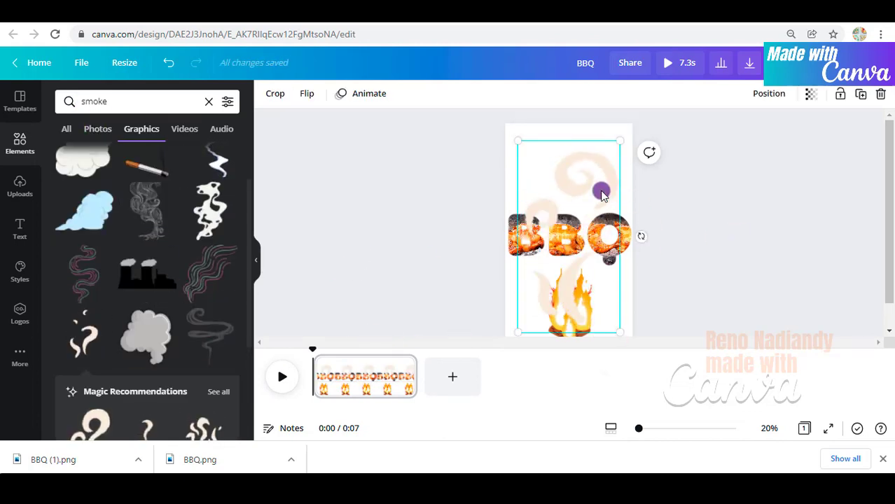
pyautogui.press('Delete')
# Add a small wispy smoke sticker above the B and a tall swirl above BBQ
pyautogui.click(219, 392)
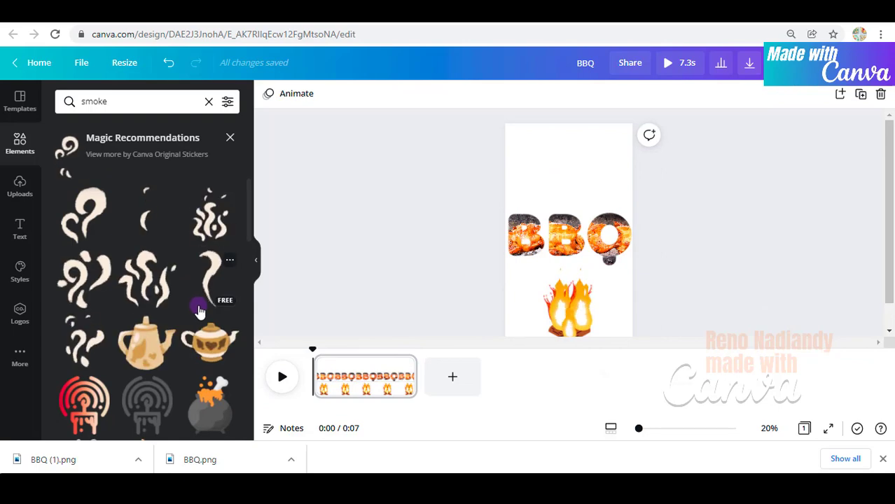
pyautogui.scroll(-3, 200, 309)
pyautogui.scroll(3, 226, 248)
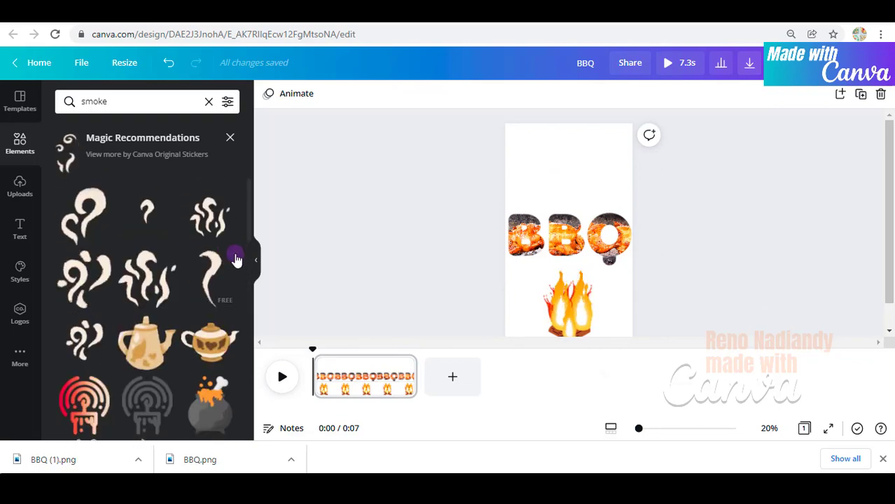
pyautogui.click(210, 210)
pyautogui.moveTo(579, 236); pyautogui.dragTo(579, 156)
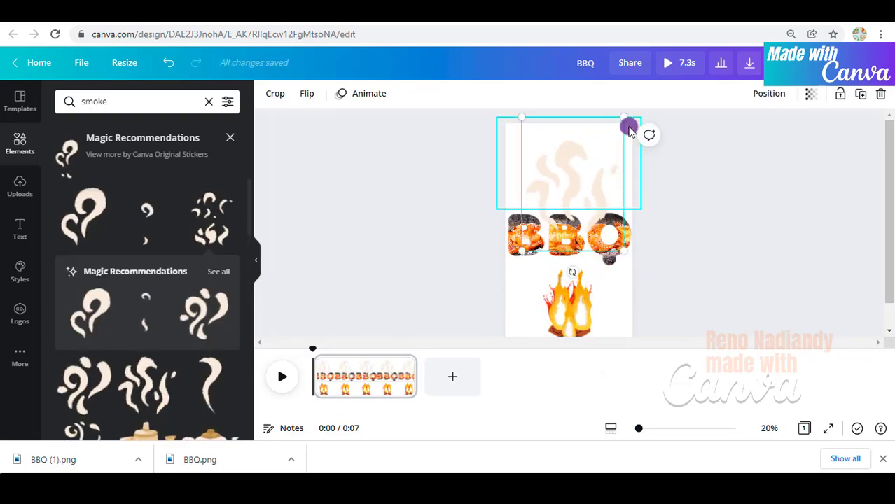
pyautogui.moveTo(629, 129)
pyautogui.mouseDown()
pyautogui.moveTo(578, 183)
pyautogui.moveTo(525, 177)
pyautogui.mouseUp()
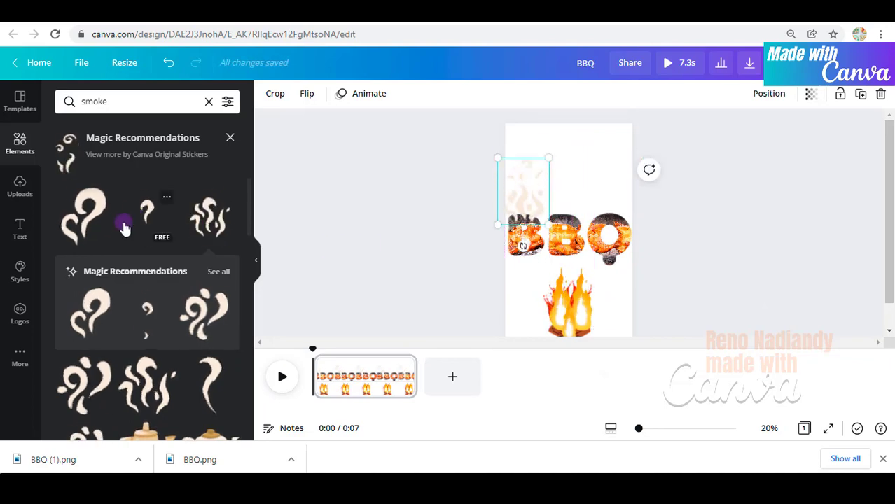
pyautogui.moveTo(142, 212)
pyautogui.mouseDown()
pyautogui.moveTo(561, 221)
pyautogui.moveTo(569, 152)
pyautogui.mouseUp()
# Add another smoke swirl above the letters and preview the page's animation
pyautogui.scroll(-2, 126, 250)
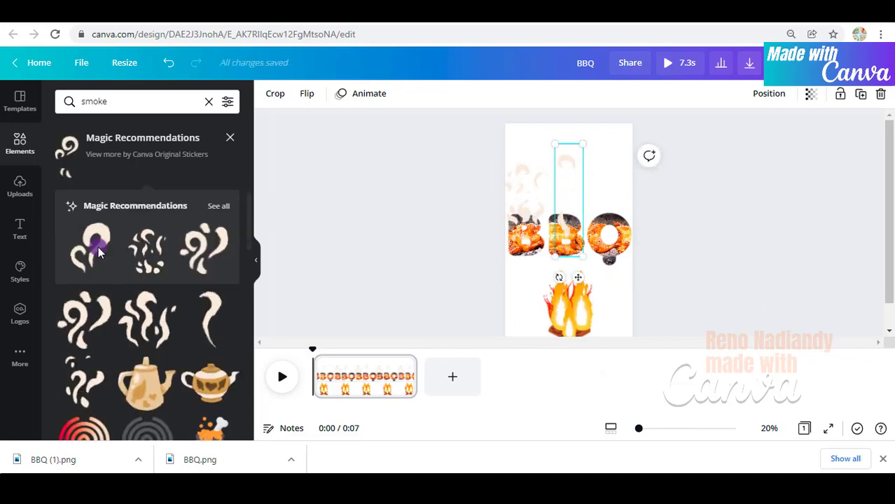
pyautogui.click(80, 369)
pyautogui.moveTo(514, 305)
pyautogui.mouseDown()
pyautogui.moveTo(602, 228)
pyautogui.moveTo(619, 194)
pyautogui.mouseUp()
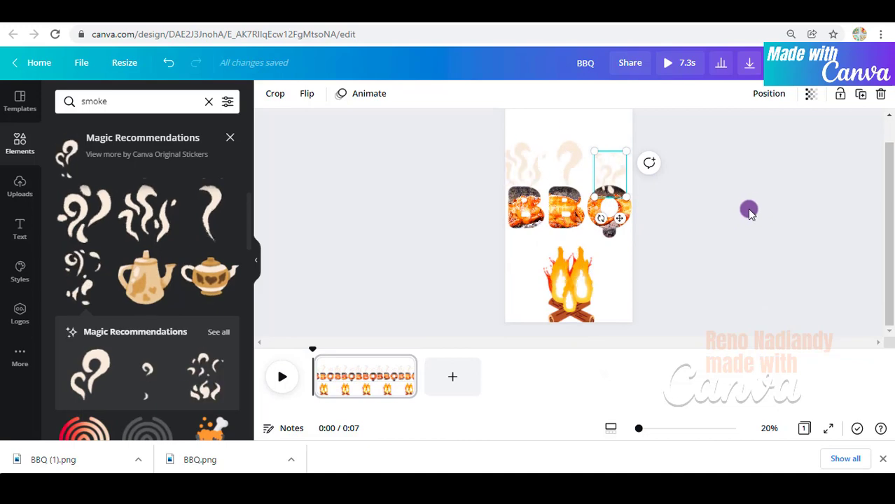
pyautogui.click(284, 377)
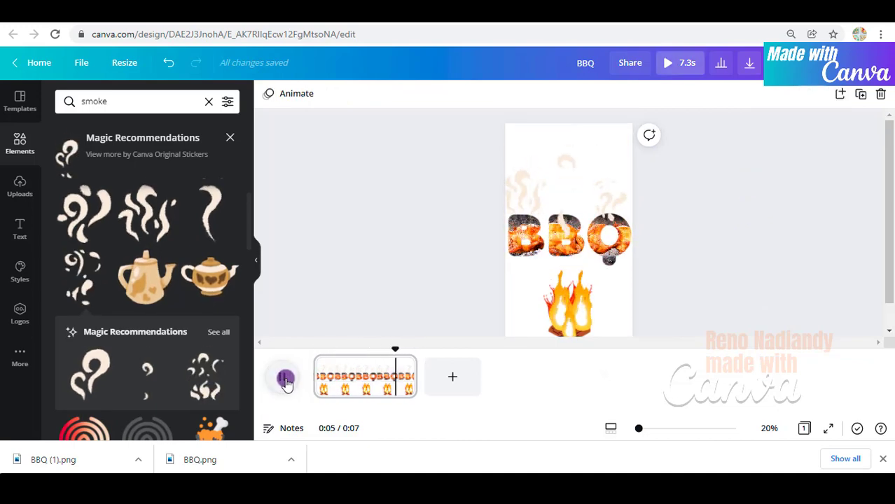
pyautogui.click(452, 377)
# Search Elements for 'roasted chicken' and add the steaming chicken graphic
pyautogui.click(70, 104)
pyautogui.write('roa')
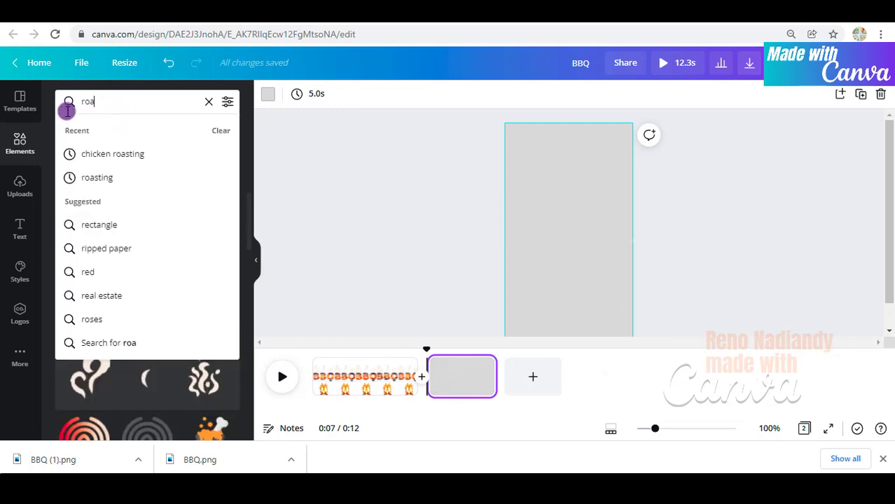
pyautogui.write('sted chicken')
pyautogui.press('Return')
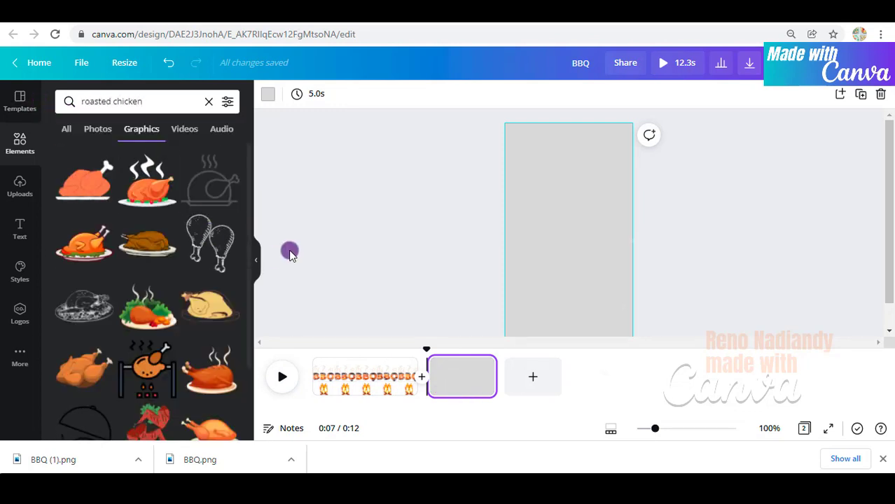
pyautogui.click(148, 180)
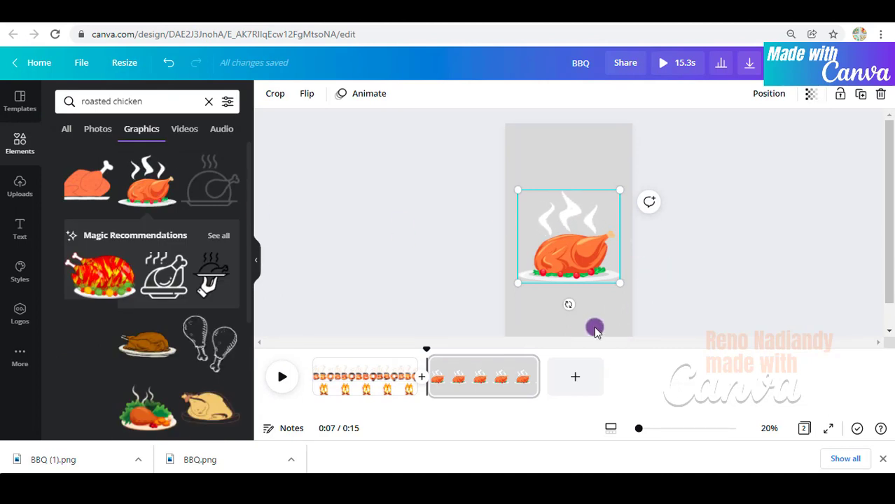
pyautogui.moveTo(462, 376)
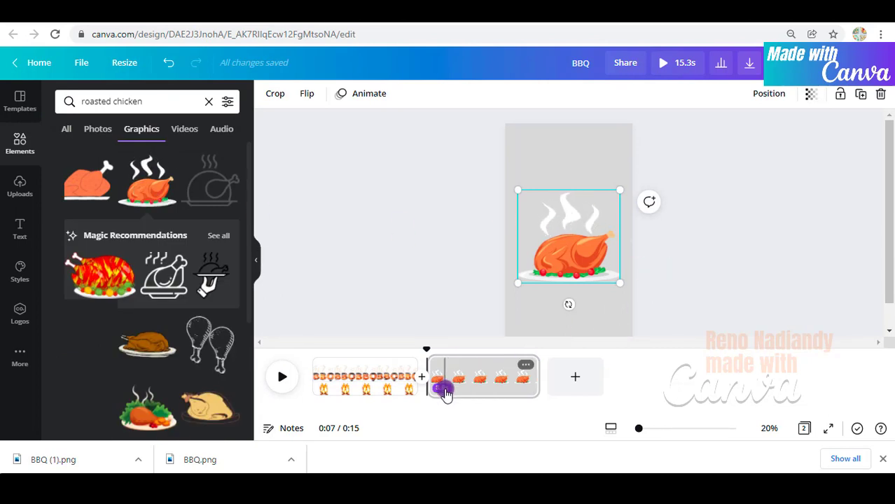
# Insert a blank page before the chicken page and clear the search box
pyautogui.click(532, 386)
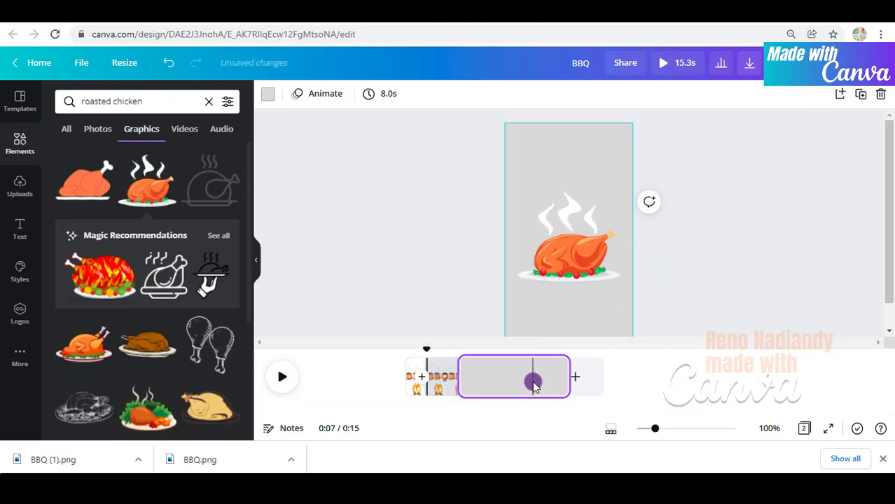
pyautogui.click(574, 379)
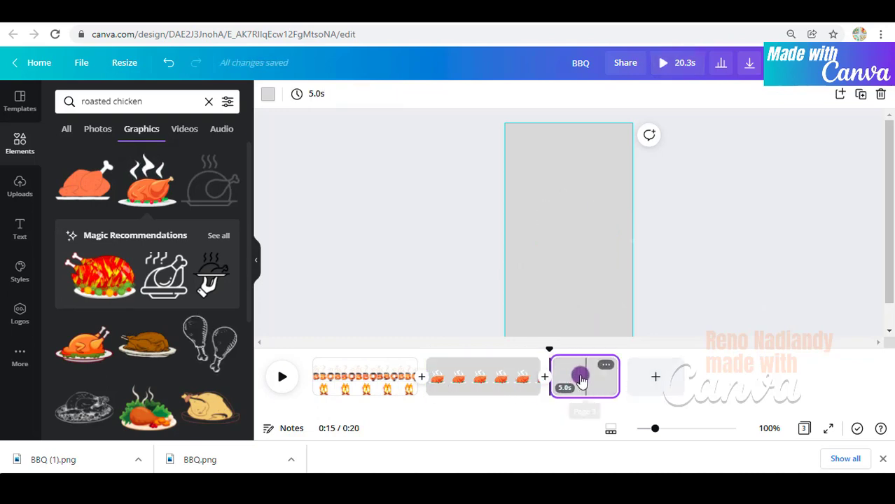
pyautogui.moveTo(579, 375); pyautogui.dragTo(539, 384)
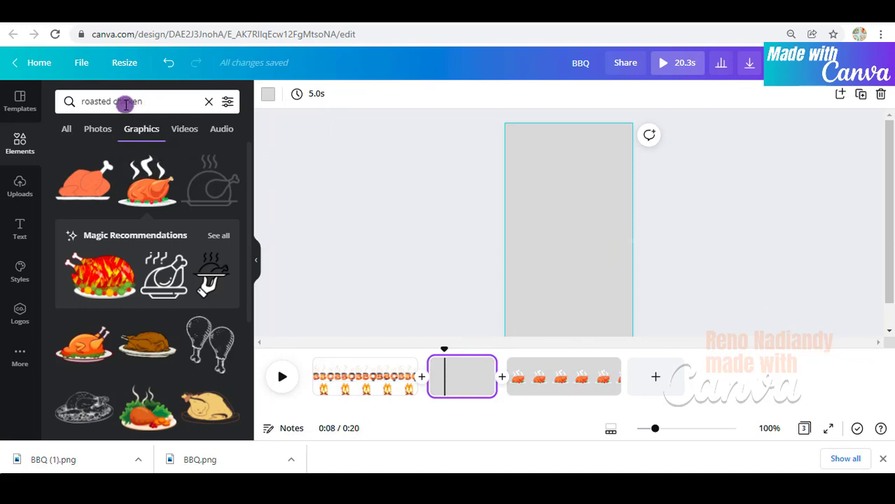
pyautogui.tripleClick(150, 98)
pyautogui.press('BackSpace')
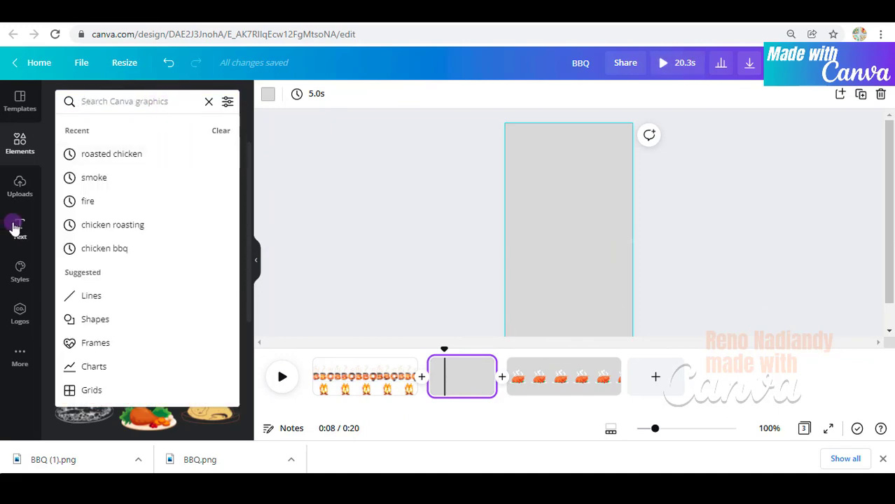
# Add a heading reading 'hours later....' centred on the blank page
pyautogui.click(15, 228)
pyautogui.click(117, 156)
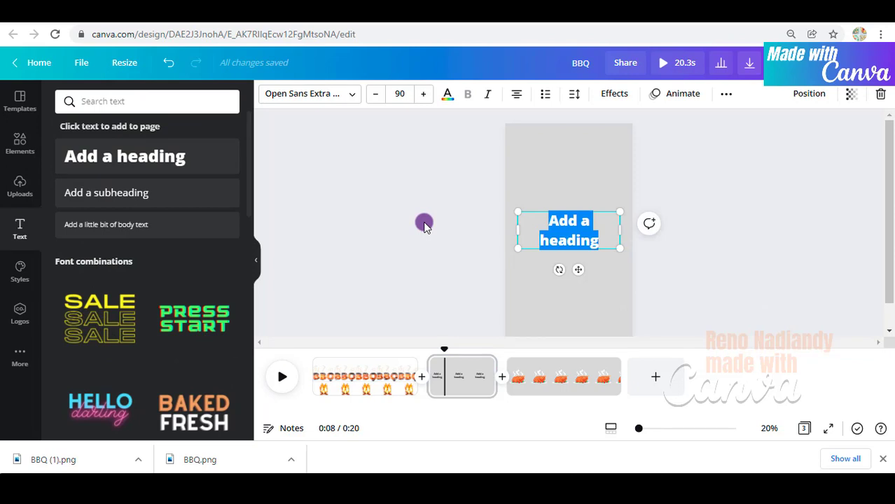
pyautogui.write('hours later....')
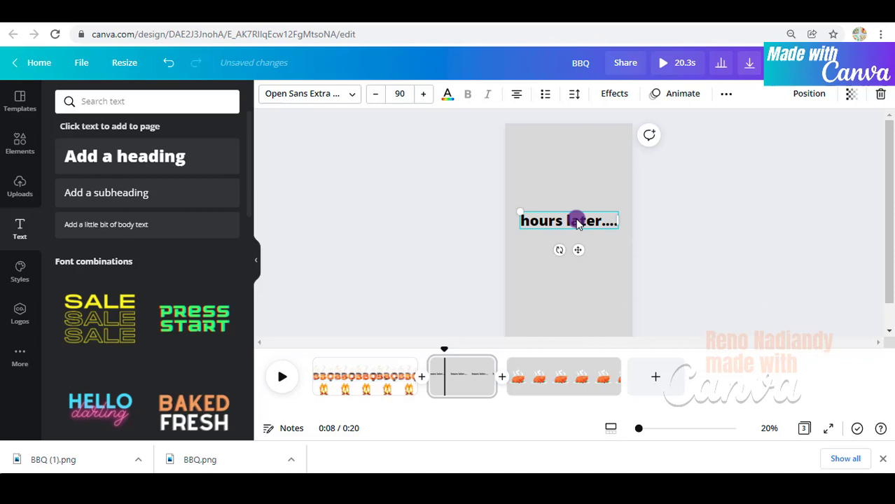
pyautogui.moveTo(577, 220); pyautogui.dragTo(579, 236)
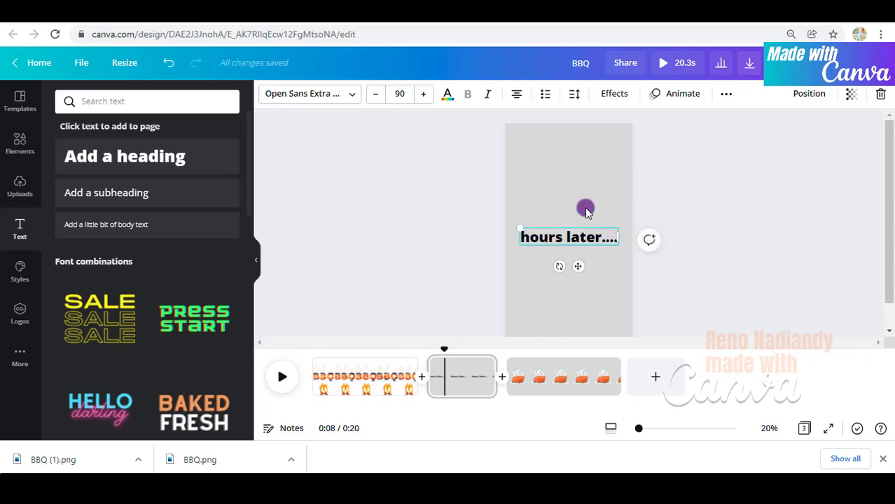
# Set the 'hours later....' page background to white
pyautogui.click(602, 201)
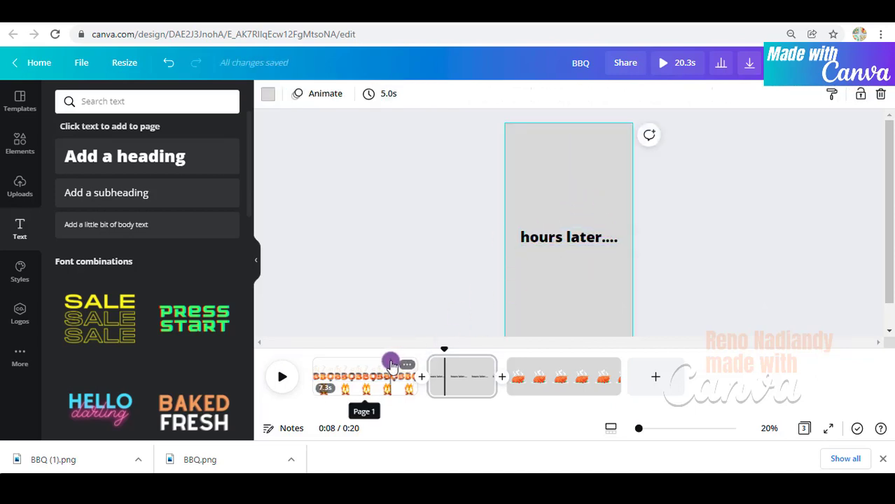
pyautogui.click(392, 364)
pyautogui.click(437, 374)
pyautogui.click(548, 187)
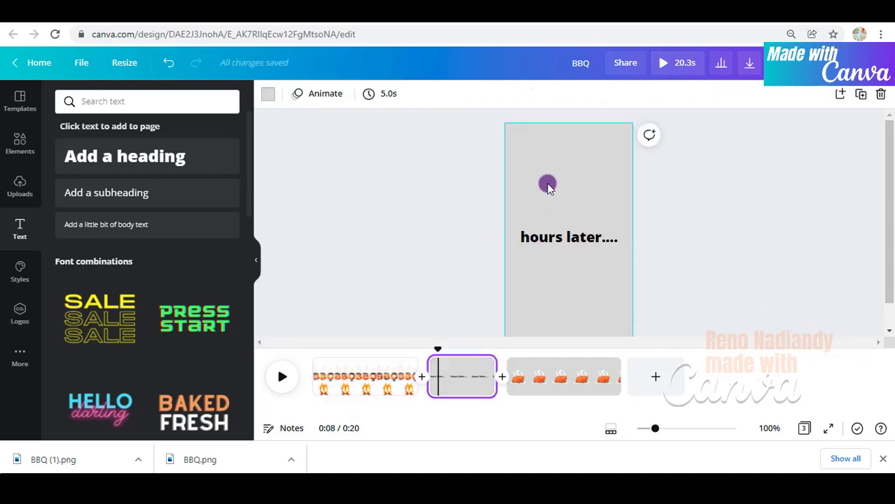
pyautogui.click(274, 96)
pyautogui.click(99, 186)
pyautogui.click(429, 225)
# Make the text dark grey and shorten the page's duration
pyautogui.click(280, 209)
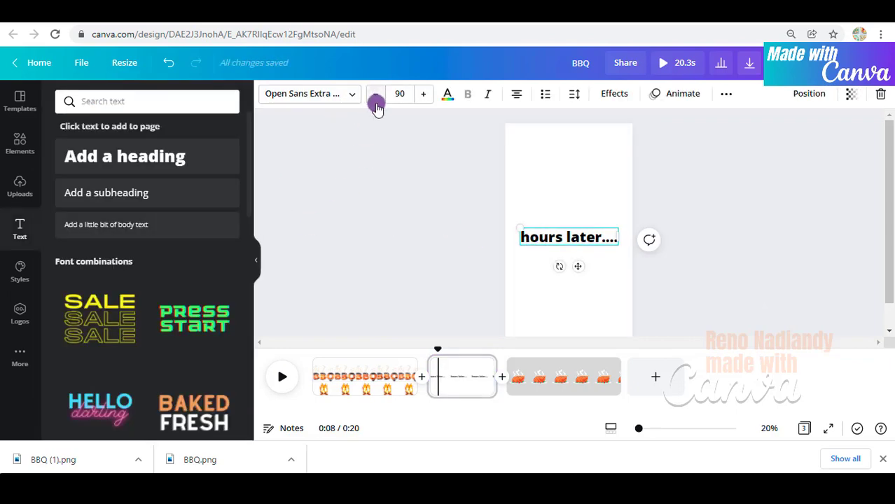
pyautogui.click(446, 93)
pyautogui.click(98, 344)
pyautogui.moveTo(496, 376)
pyautogui.mouseDown()
pyautogui.moveTo(487, 364)
pyautogui.moveTo(453, 371)
pyautogui.mouseUp()
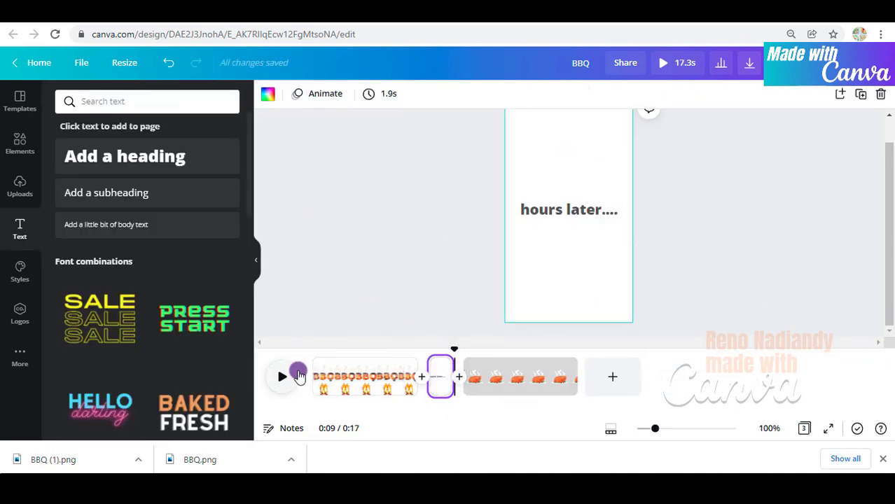
# Preview the video, then trim the 'hours later....' page to 1.0 seconds
pyautogui.click(282, 377)
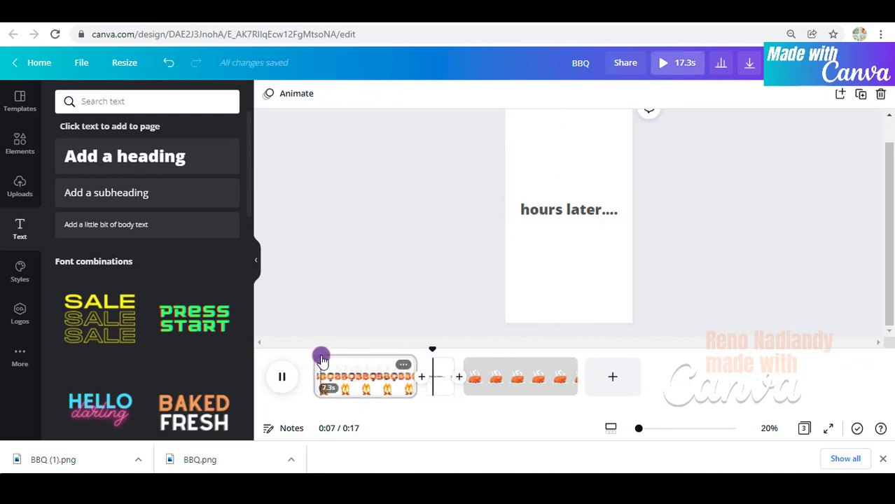
pyautogui.click(282, 376)
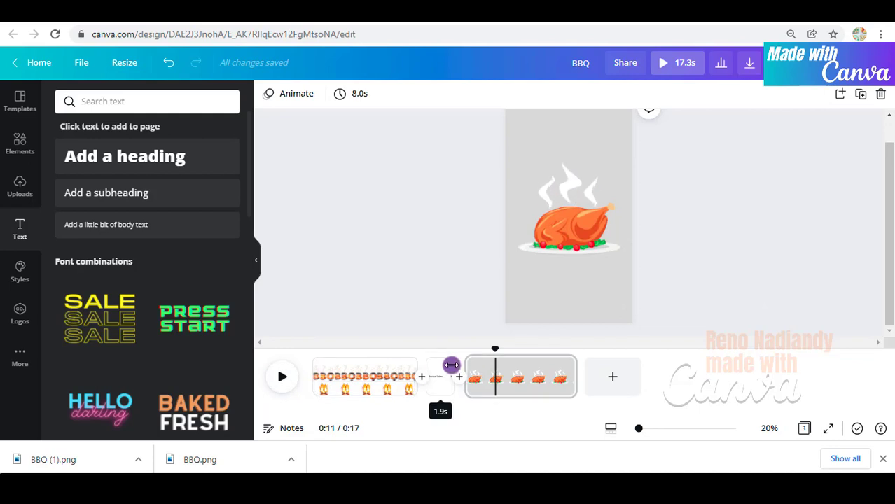
pyautogui.click(438, 367)
pyautogui.moveTo(440, 364); pyautogui.dragTo(434, 364)
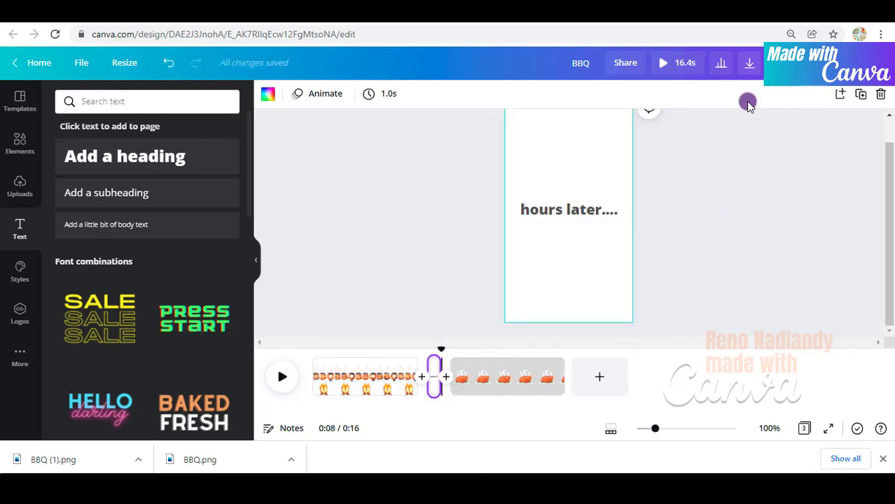
# Download all 3 pages as an MP4 video
pyautogui.click(750, 68)
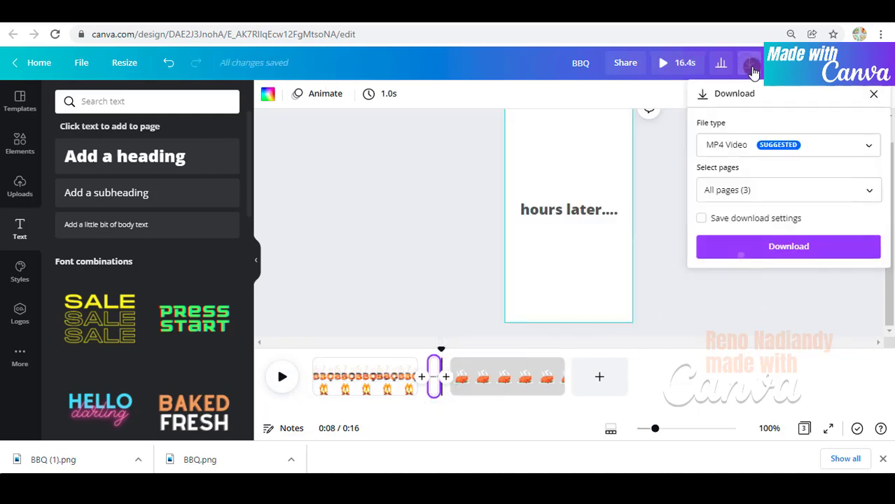
pyautogui.click(792, 251)
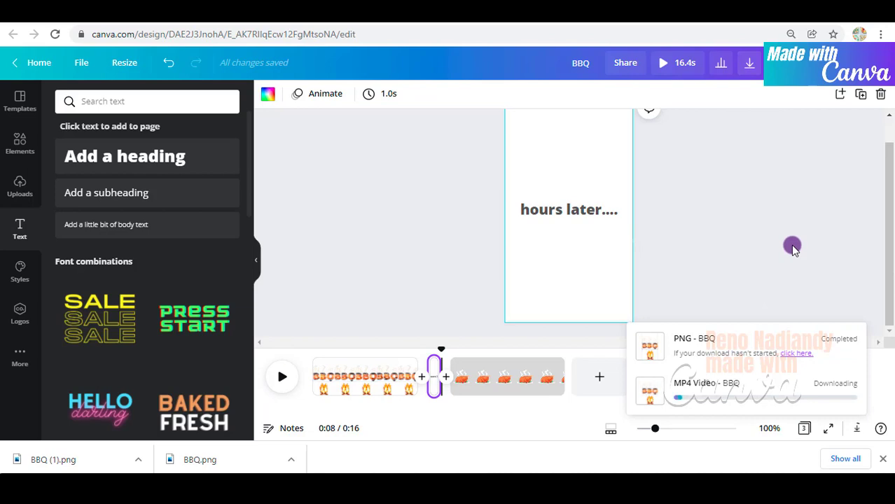